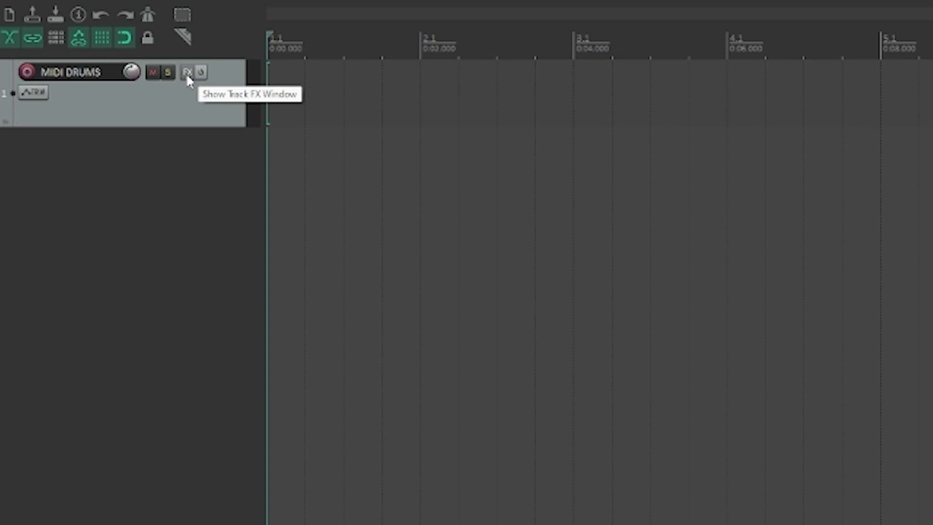
# - Add the Kontakt 8 (64 out) instrument plugin to the MIDI DRUMS track's effects chain
pyautogui.click(187, 74)
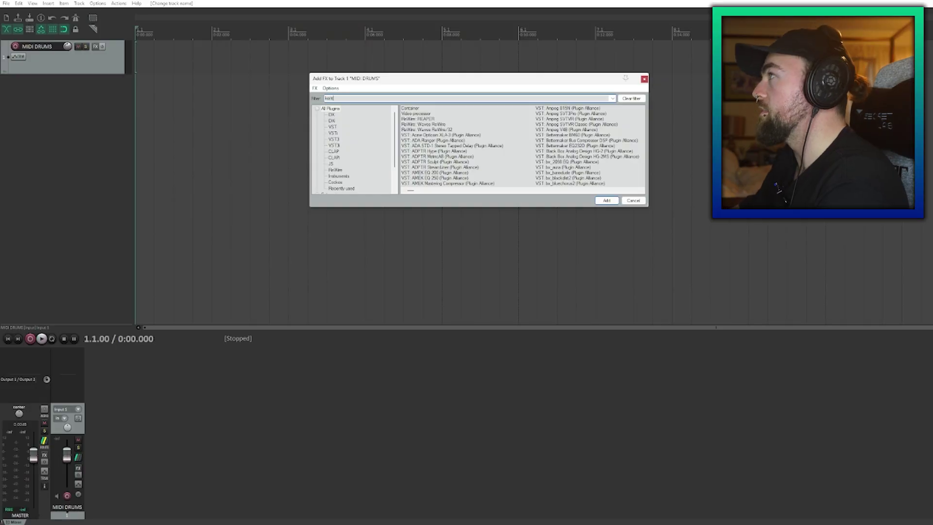
pyautogui.write('akt')
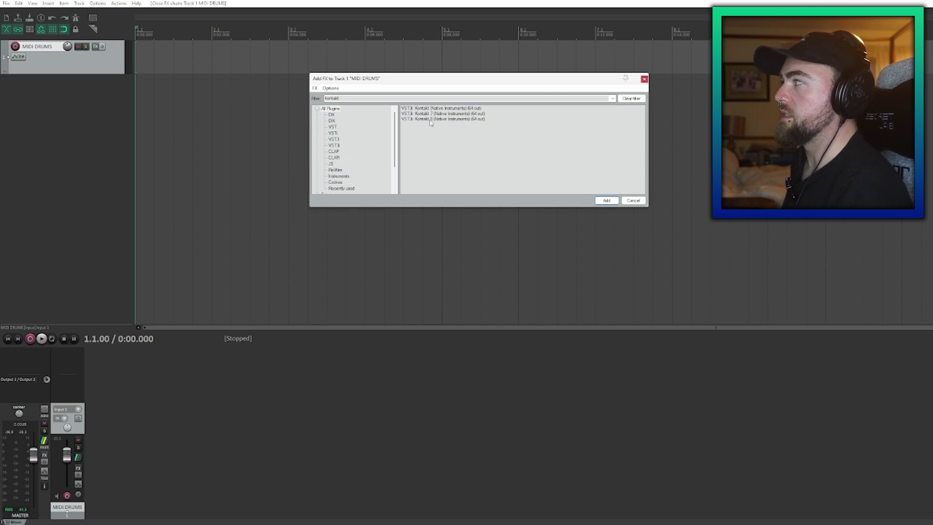
pyautogui.doubleClick(430, 119)
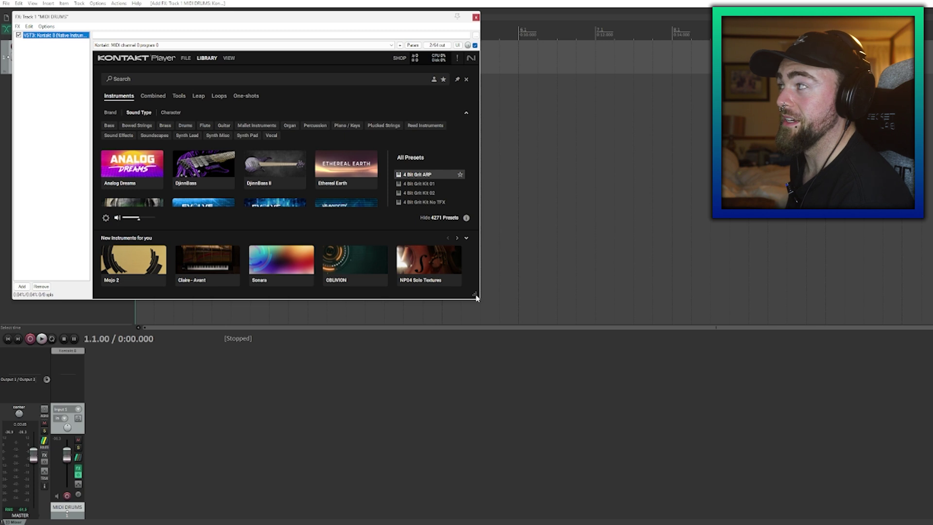
# - Enlarge the plugin window and load the Odeholm Drums instrument from the Kontakt library
pyautogui.moveTo(477, 297); pyautogui.dragTo(523, 398)
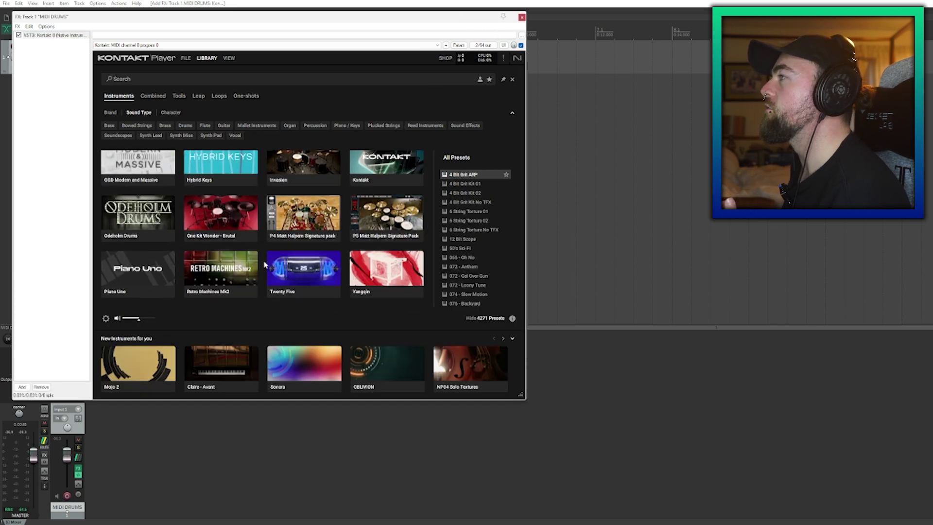
pyautogui.scroll(2, 266, 262)
pyautogui.scroll(-2, 287, 257)
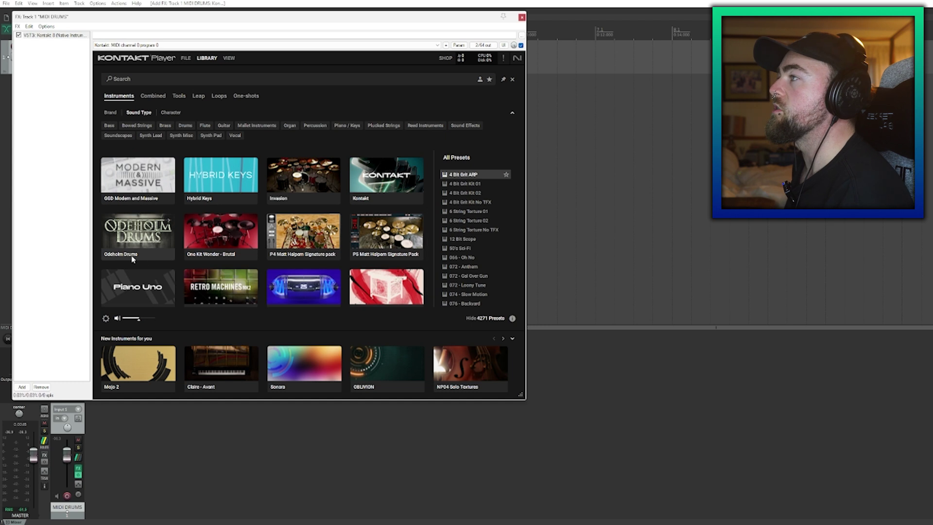
pyautogui.click(146, 243)
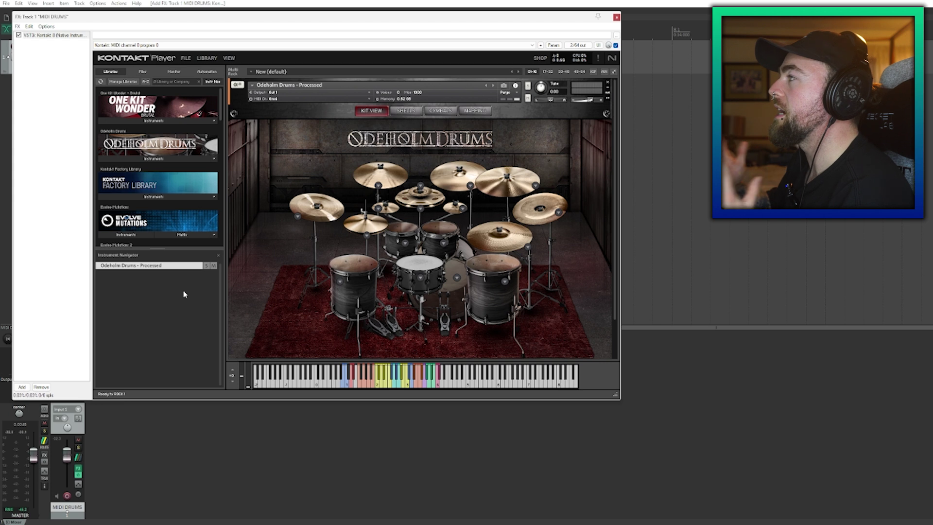
pyautogui.click(229, 58)
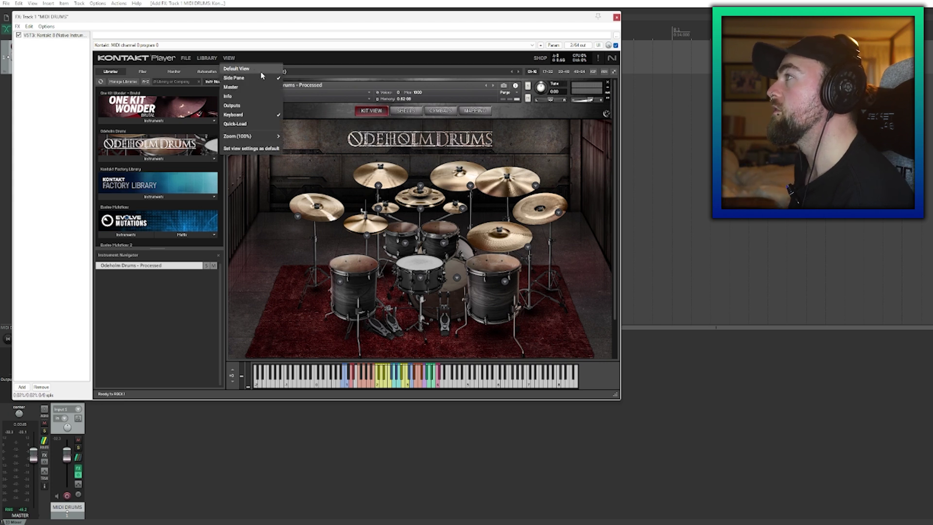
pyautogui.click(245, 70)
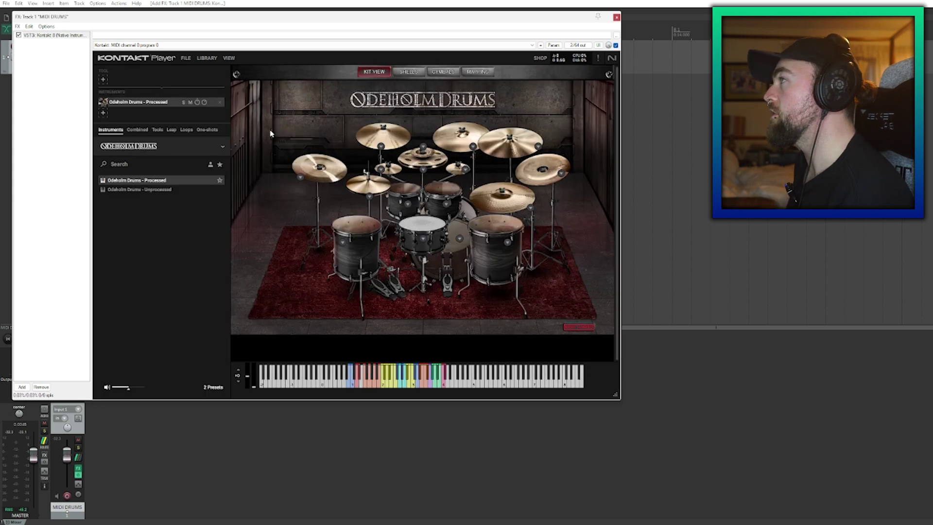
pyautogui.click(229, 58)
pyautogui.click(242, 70)
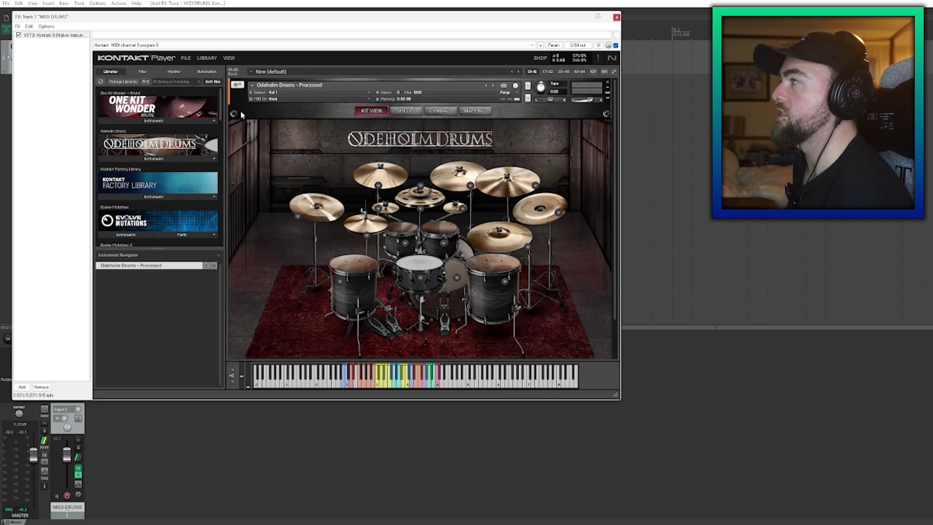
# - Show the Outputs mixer section in Kontakt's classic rack view
pyautogui.click(229, 58)
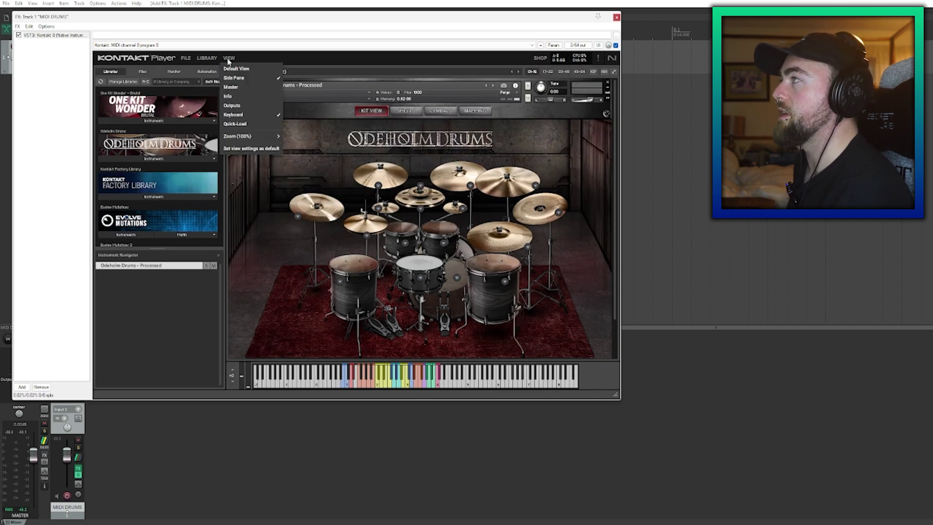
pyautogui.click(241, 107)
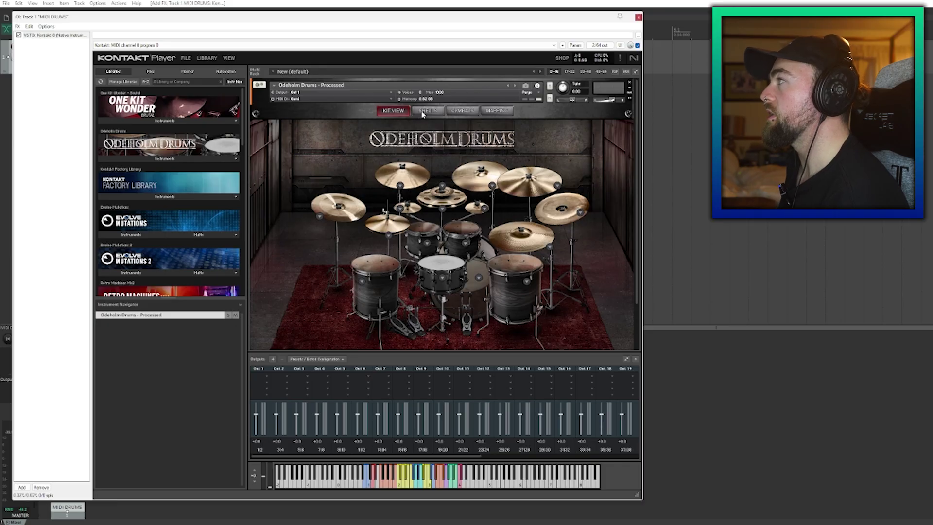
# - Examine the Shells and Cymbals mixer pages of the processed Odeholm kit
pyautogui.click(424, 111)
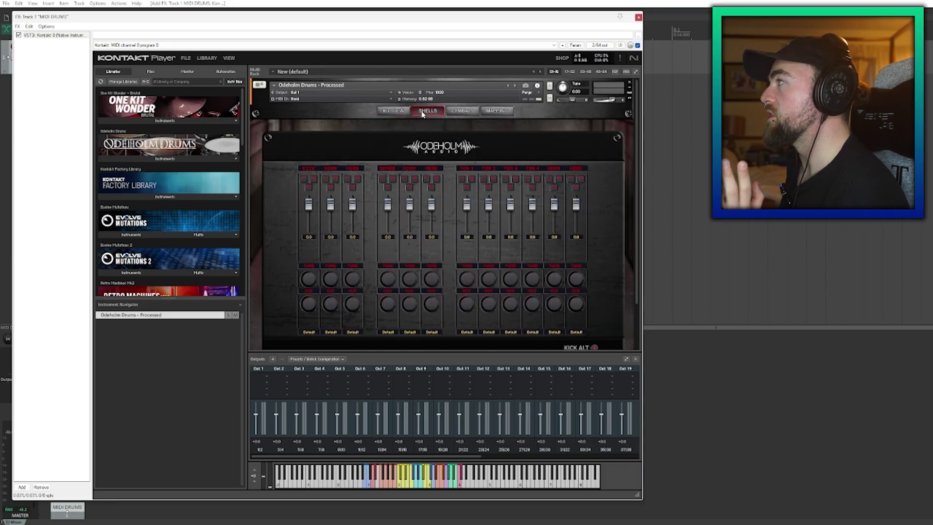
pyautogui.click(460, 112)
pyautogui.click(428, 111)
pyautogui.scroll(-1, 422, 221)
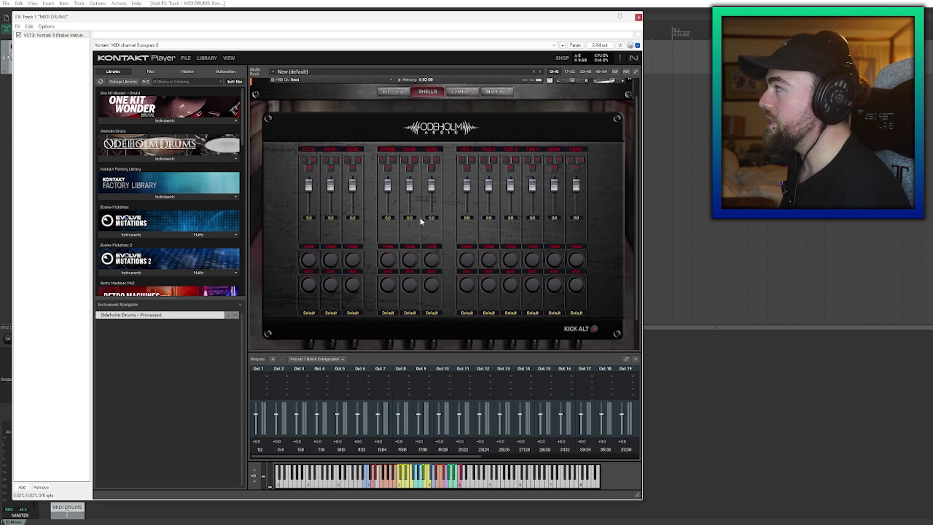
pyautogui.scroll(-1, 389, 146)
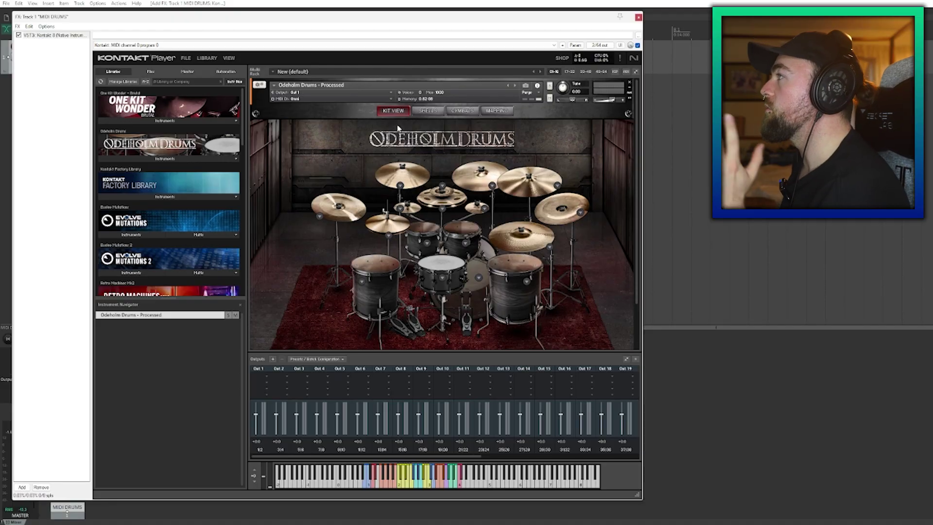
pyautogui.click(428, 110)
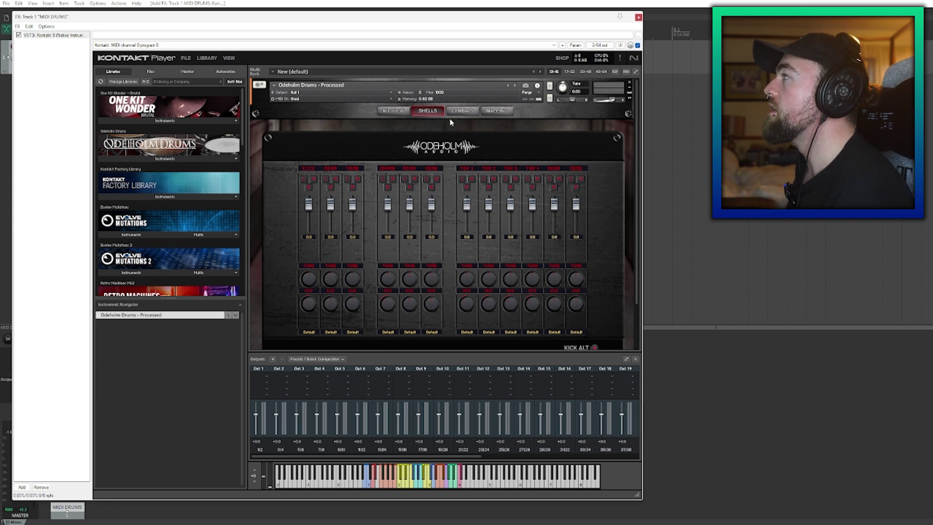
# - Switch the instrument to Odeholm Drums - Unprocessed and review its Kick, Snare, Toms and Cymbals microphone pages
pyautogui.click(516, 86)
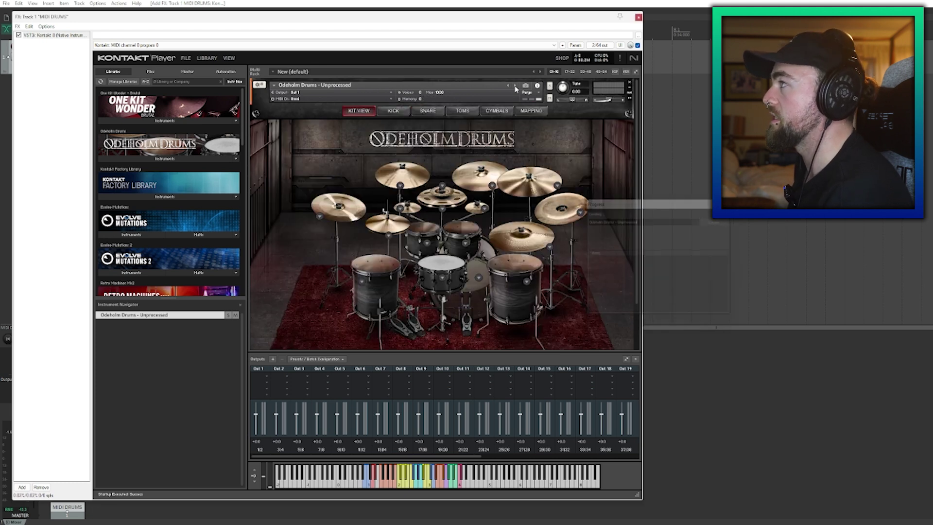
pyautogui.click(395, 112)
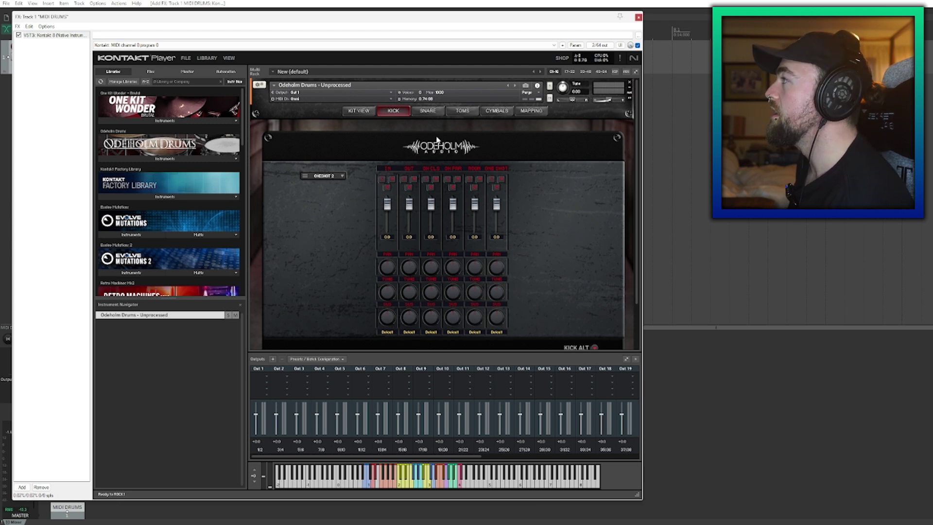
pyautogui.click(435, 112)
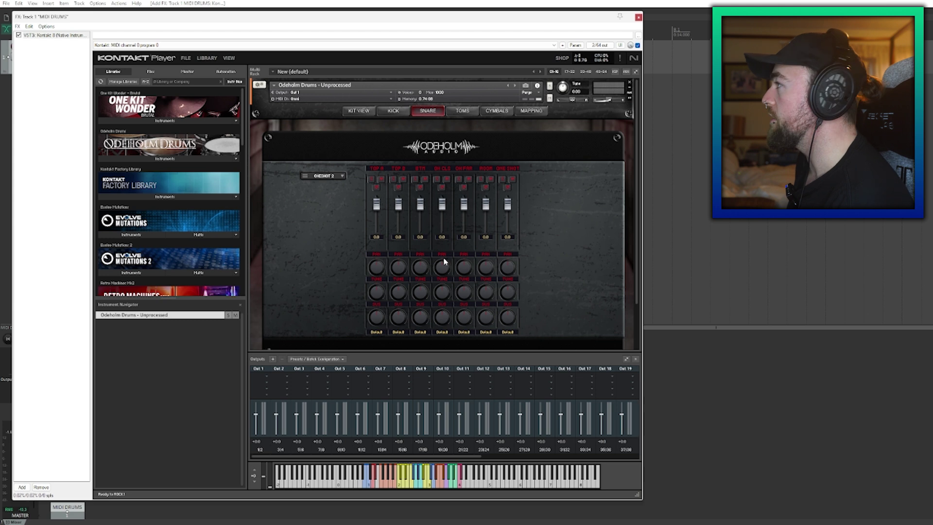
pyautogui.click(462, 110)
pyautogui.click(498, 111)
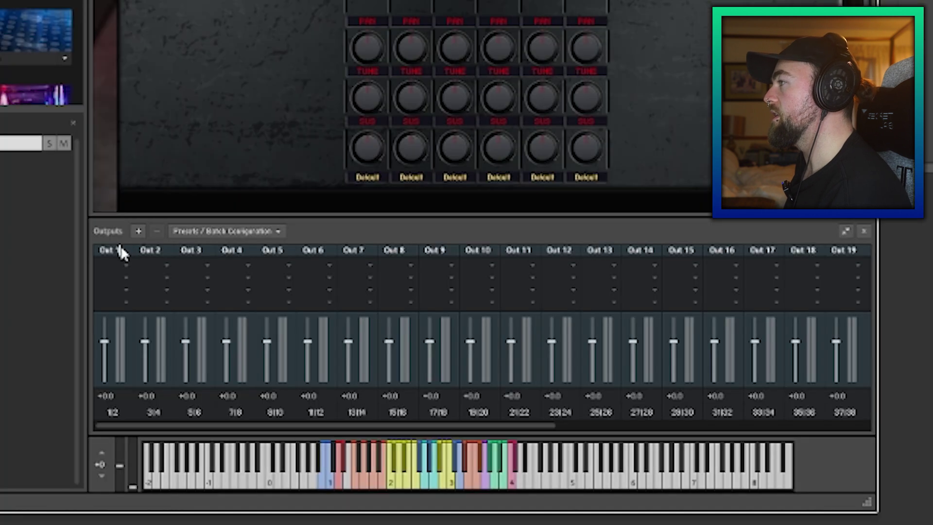
# - Rename Kontakt's first two outputs as Kick In and Kick Out
pyautogui.doubleClick(260, 368)
pyautogui.press('BackSpace')
pyautogui.write('Kik')
pyautogui.press('BackSpace')
pyautogui.write('ck In')
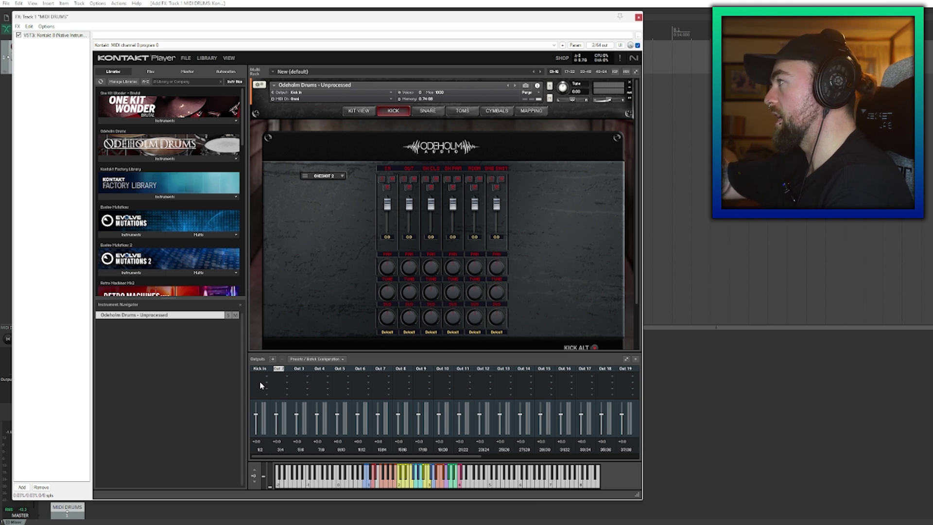
pyautogui.write('Kick Out')
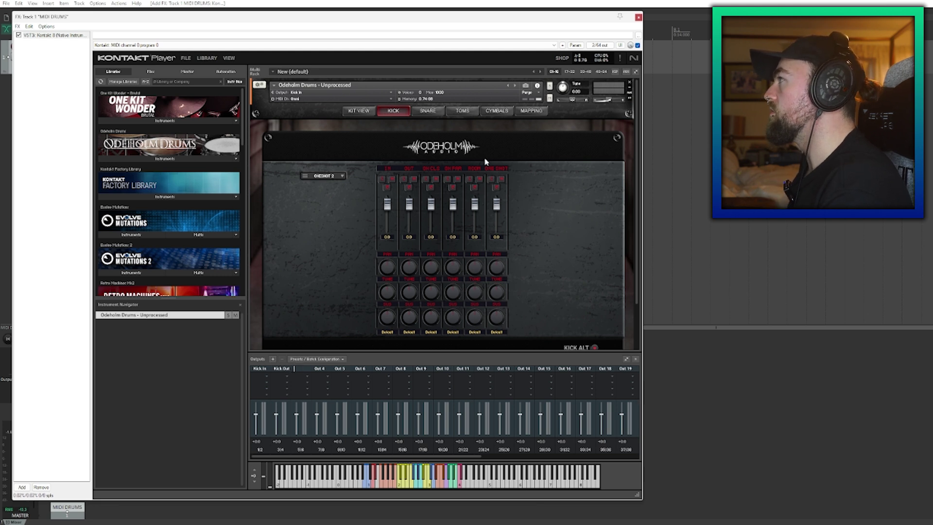
# - Following the snare microphone list, rename the third and fourth outputs as Snare Top A and Snare Top B
pyautogui.click(426, 112)
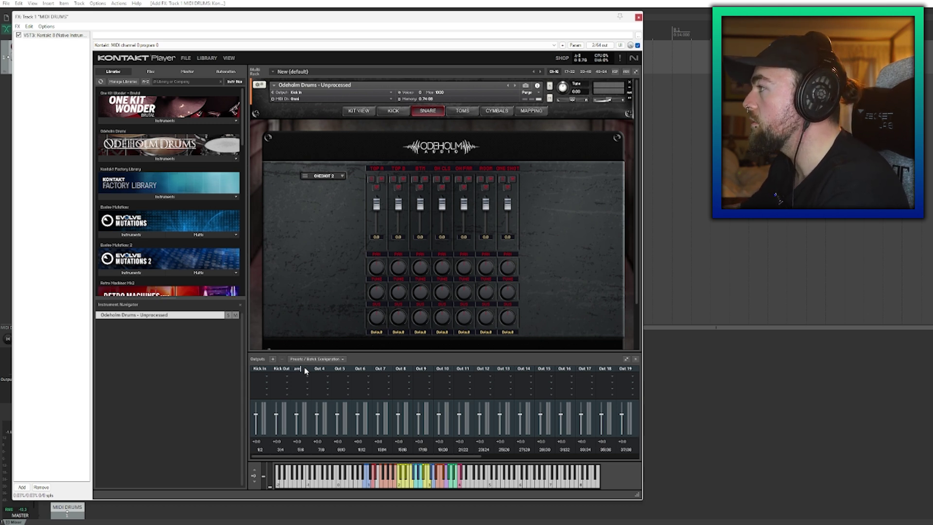
pyautogui.write('p A')
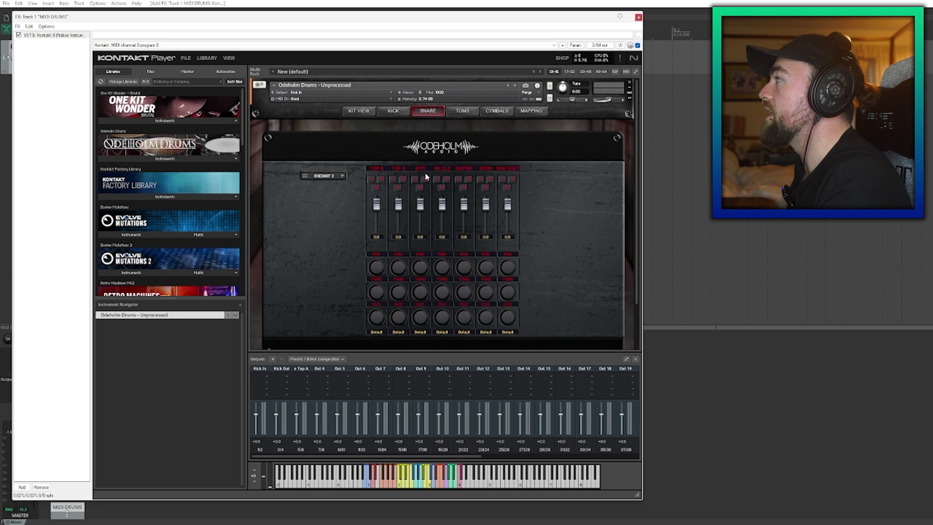
pyautogui.doubleClick(325, 368)
pyautogui.write('Snare')
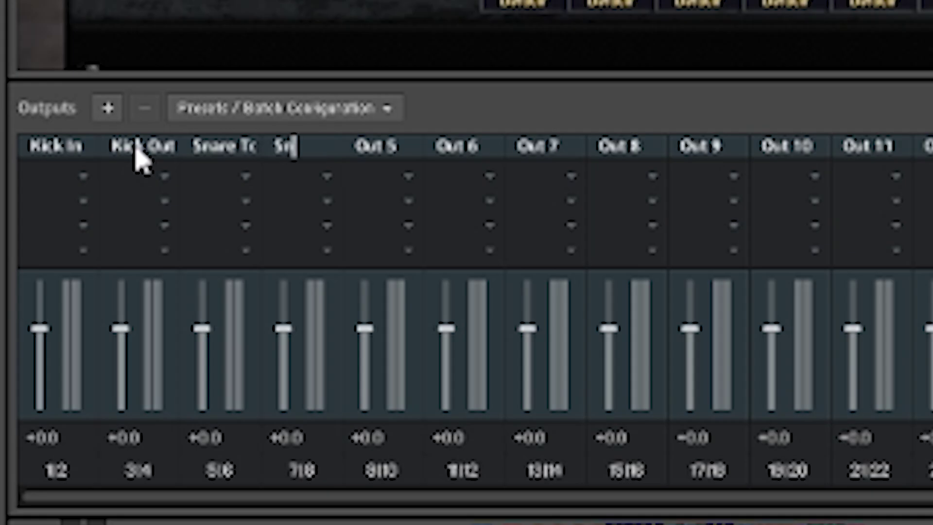
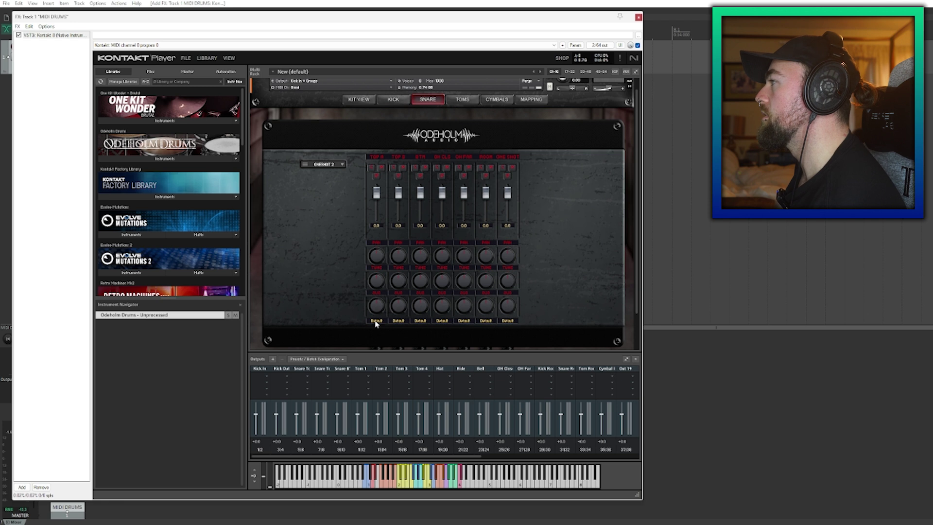
# - Route the snare's Top A, Top B and BTM microphones to the Snare Top A, Snare Top B and Snare BTM outputs
pyautogui.click(391, 258)
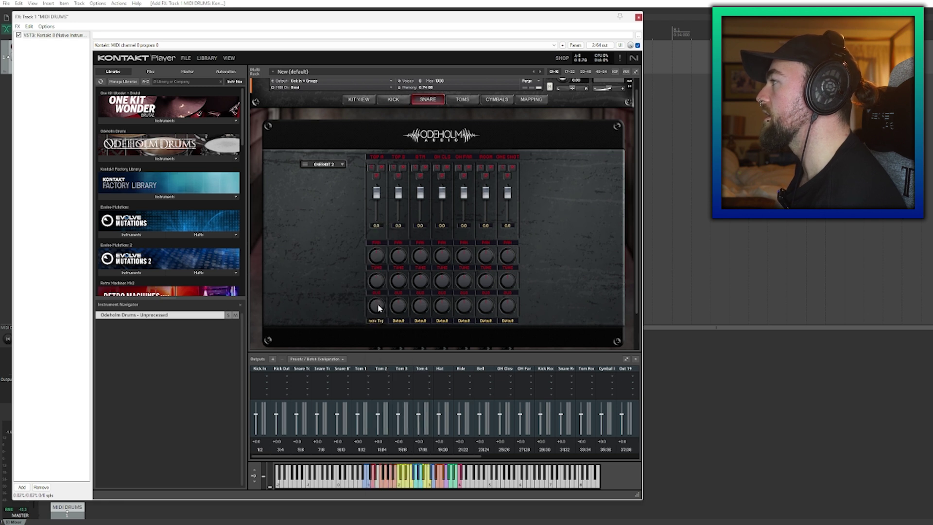
pyautogui.click(401, 321)
pyautogui.click(412, 266)
pyautogui.click(420, 321)
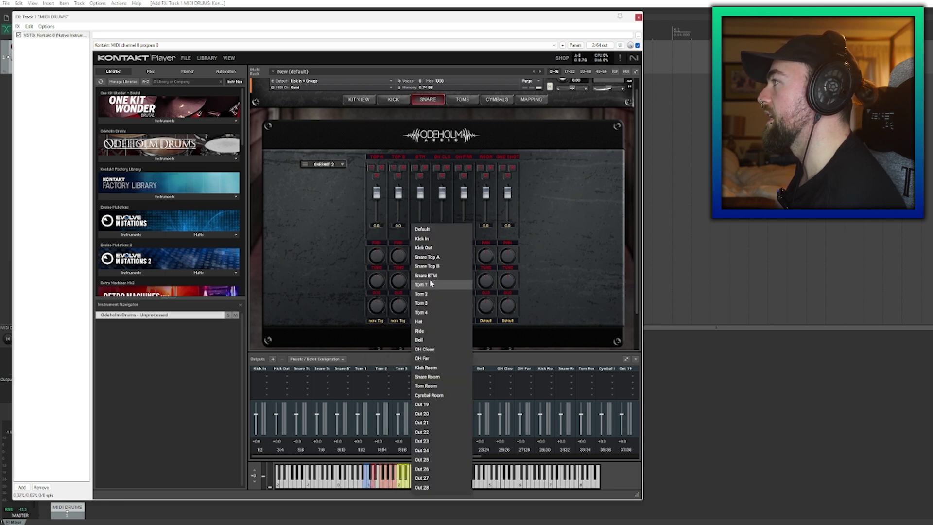
pyautogui.click(431, 276)
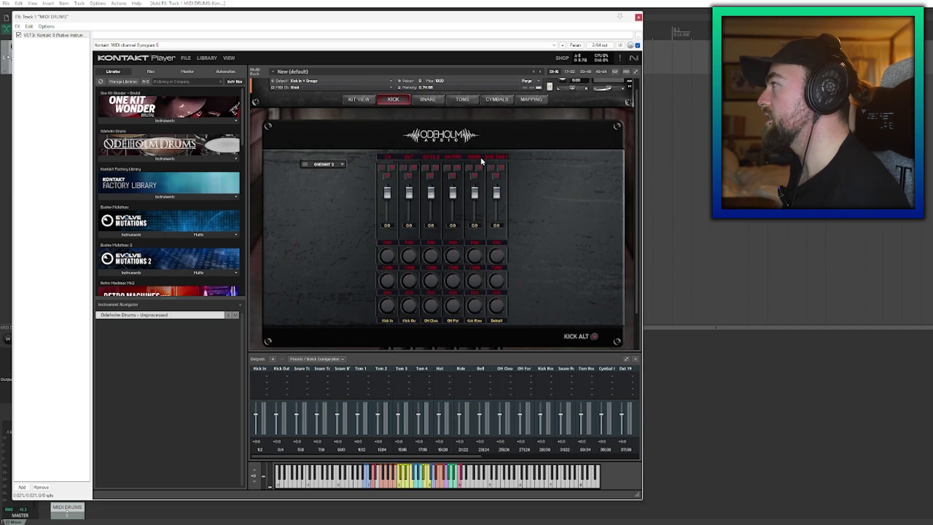
# - Assign the kick's Room microphone to the Kick Room output
pyautogui.click(476, 323)
pyautogui.click(474, 247)
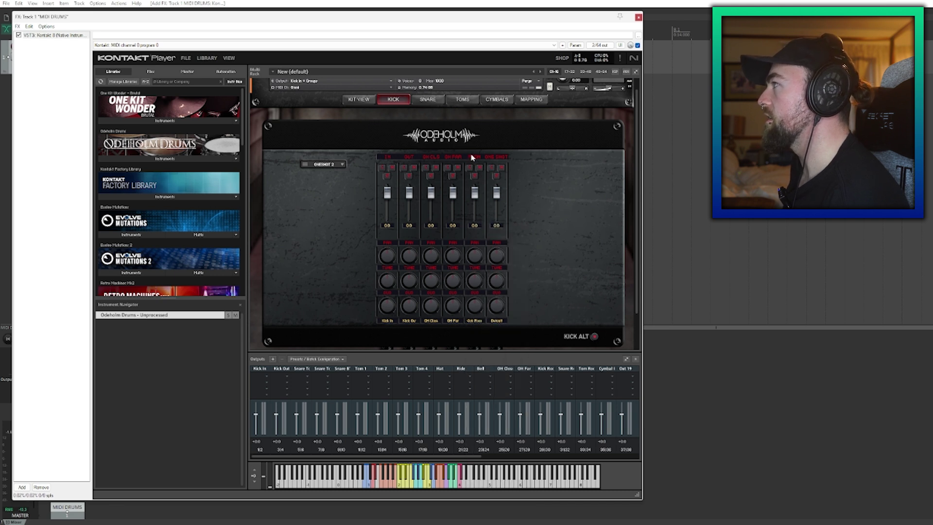
pyautogui.click(476, 318)
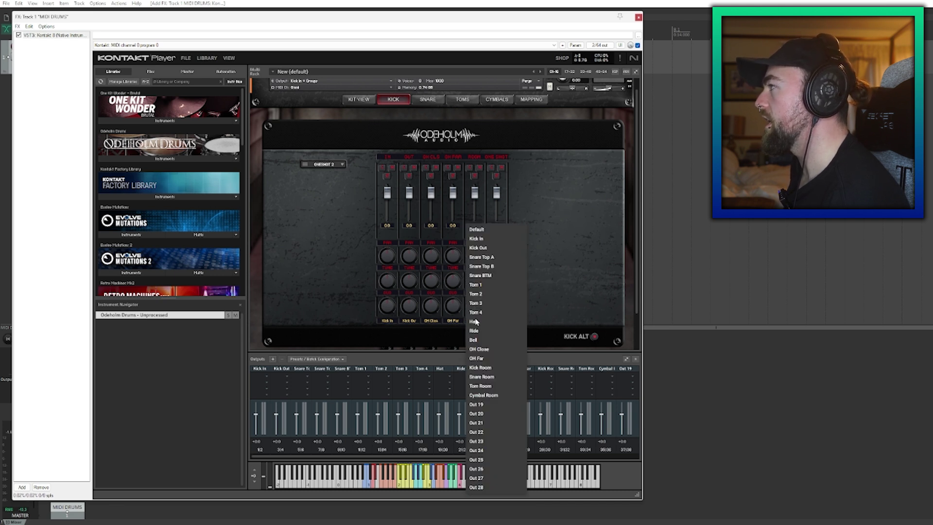
pyautogui.click(484, 373)
# - Review the output assignments of the snare, tom and cymbal microphones
pyautogui.click(426, 99)
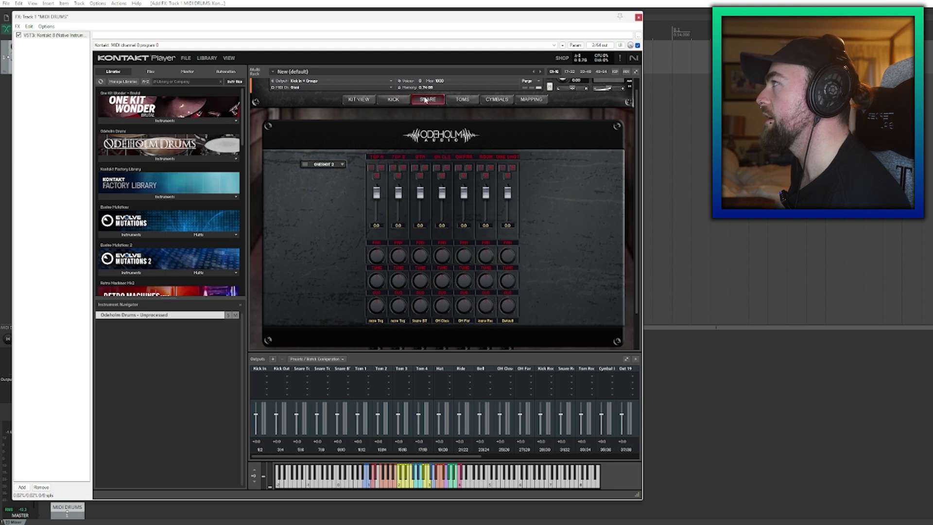
pyautogui.click(462, 100)
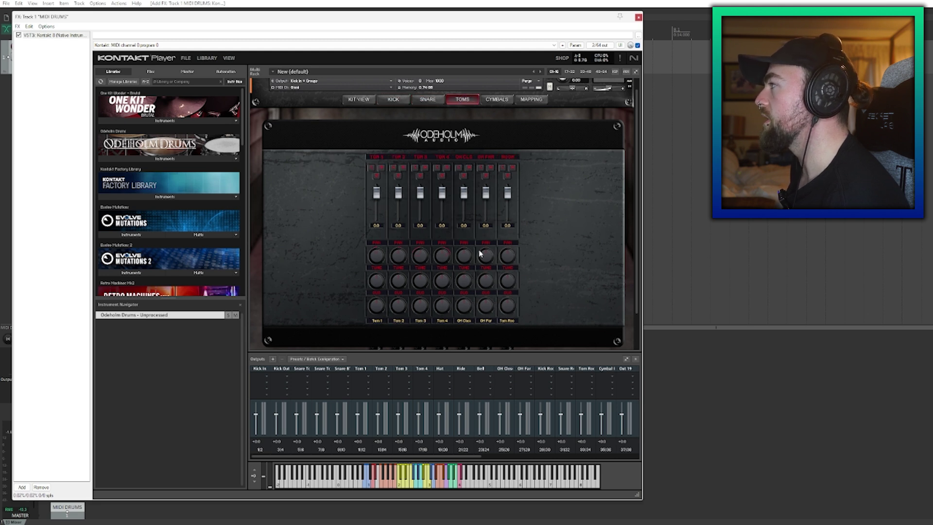
pyautogui.click(502, 103)
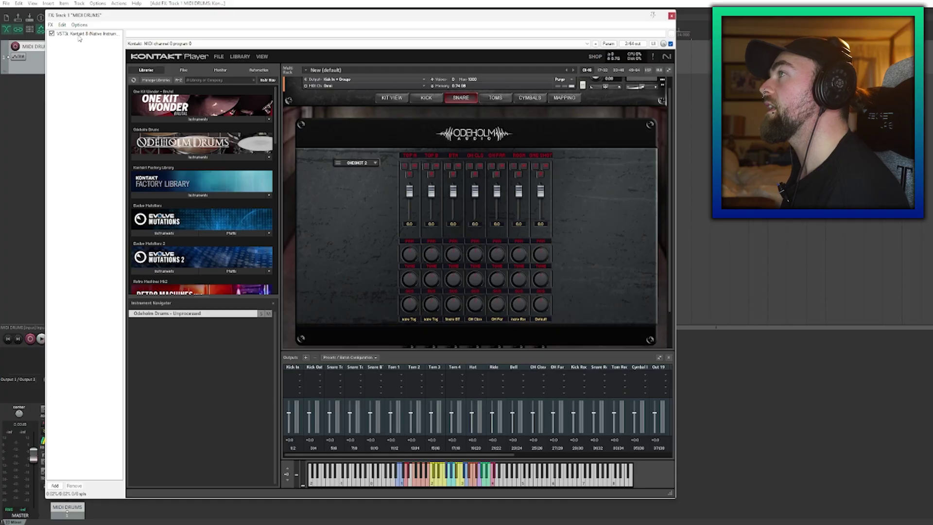
# - Build multichannel routing for the Kontakt 8 outputs, creating a new track for every stereo output pair
pyautogui.click(79, 35)
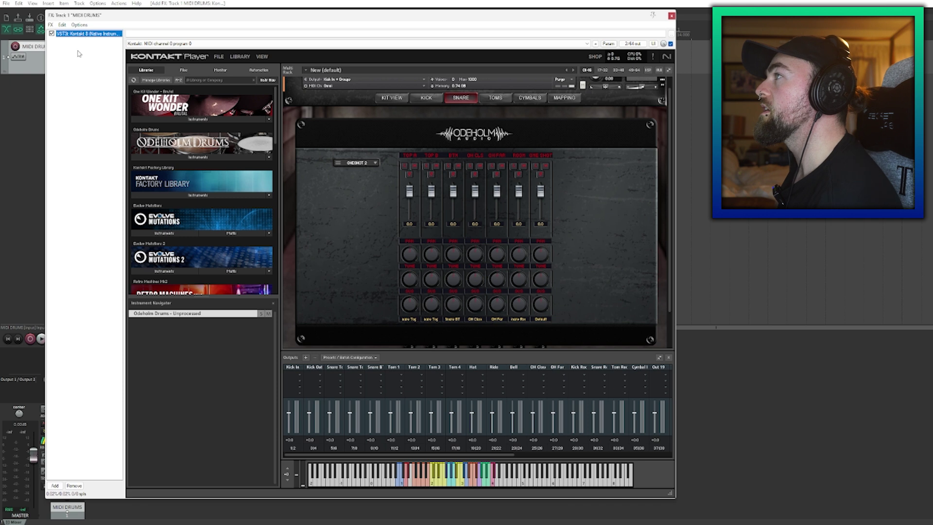
pyautogui.click(103, 69)
pyautogui.click(62, 25)
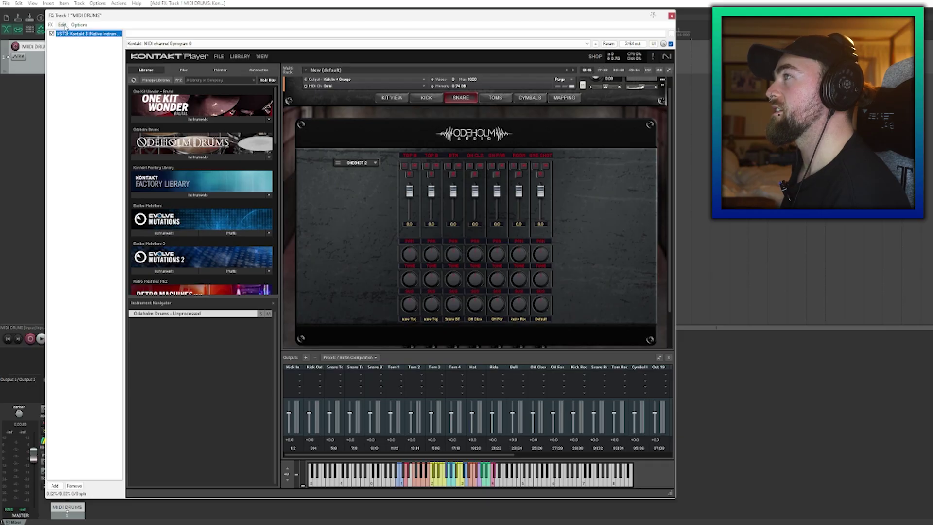
pyautogui.click(63, 25)
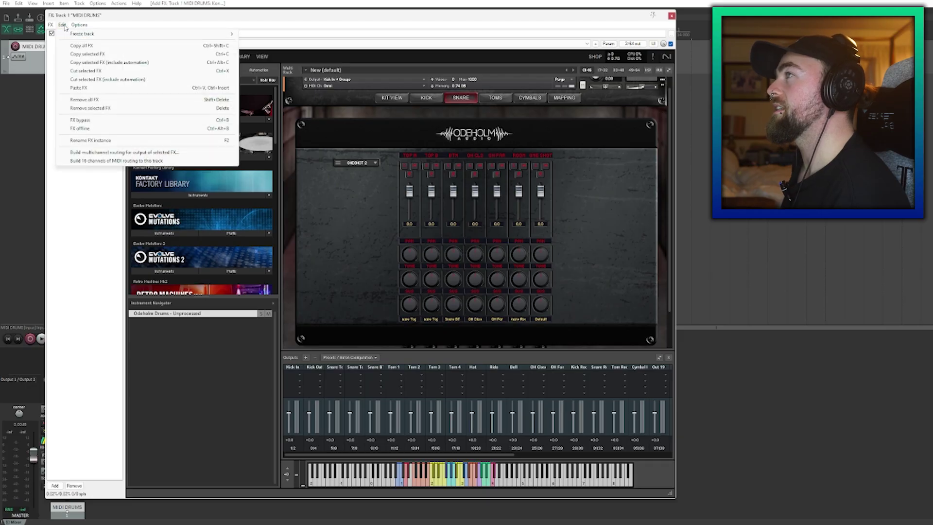
pyautogui.click(109, 153)
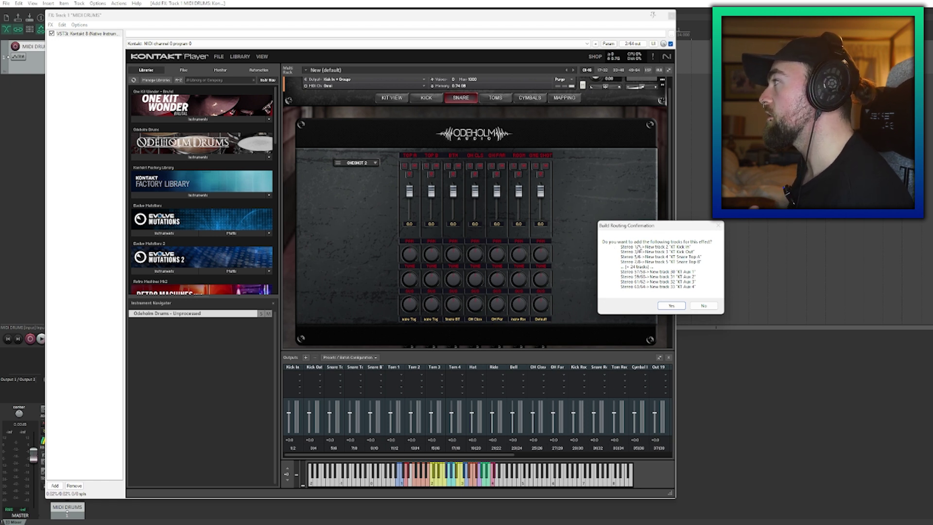
pyautogui.click(672, 305)
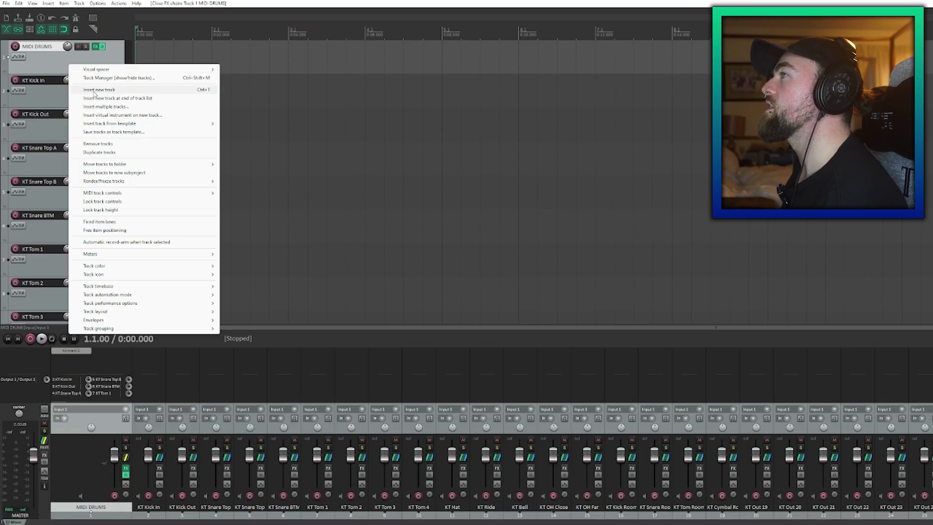
# - Insert a track named DRUM BUS and place it above MIDI DRUMS as that track's parent folder
pyautogui.click(95, 90)
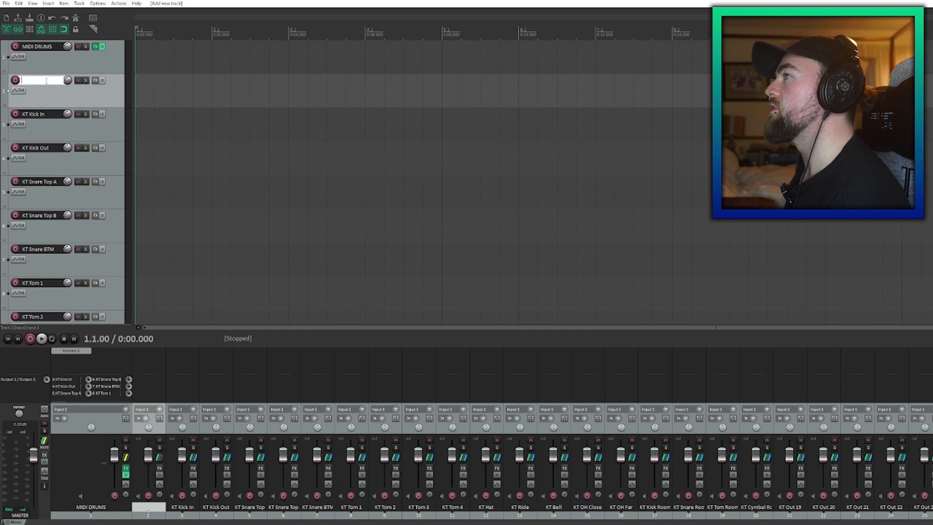
pyautogui.rightClick(47, 84)
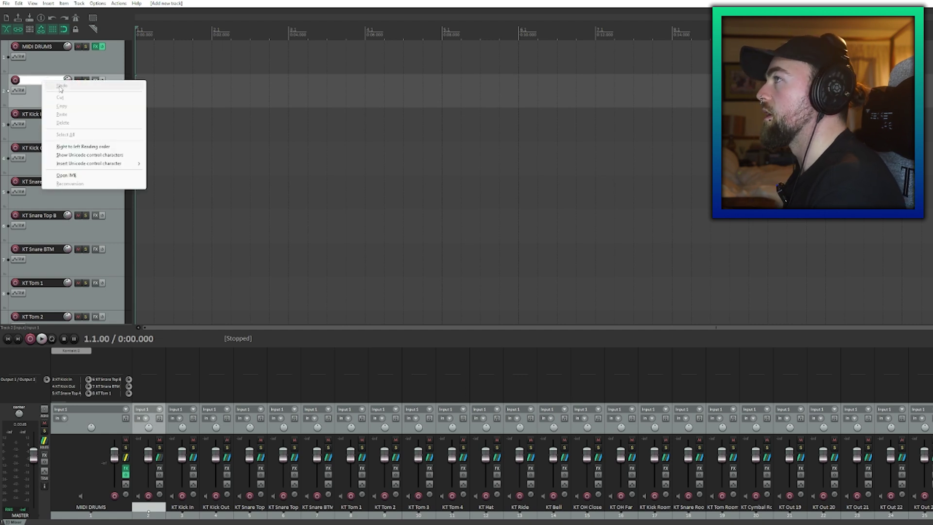
pyautogui.click(35, 81)
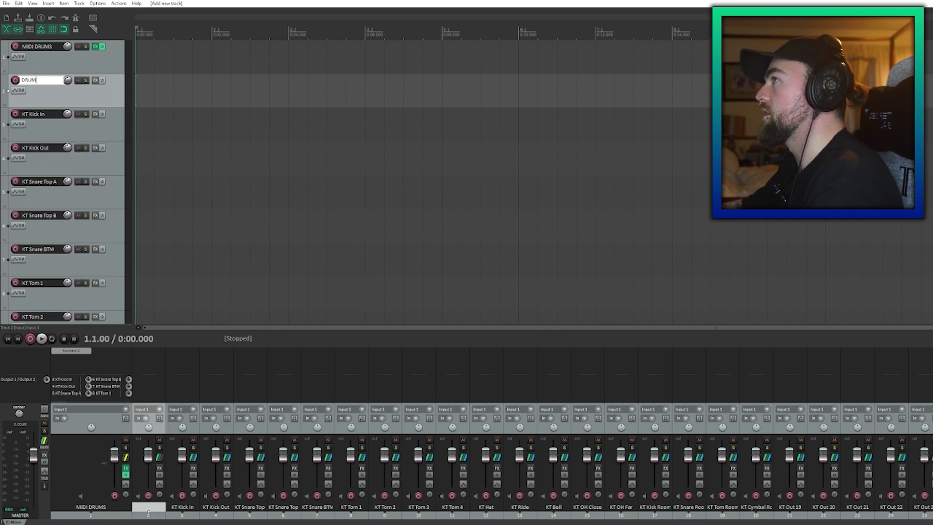
pyautogui.press('Escape')
pyautogui.rightClick(52, 90)
pyautogui.press('Escape')
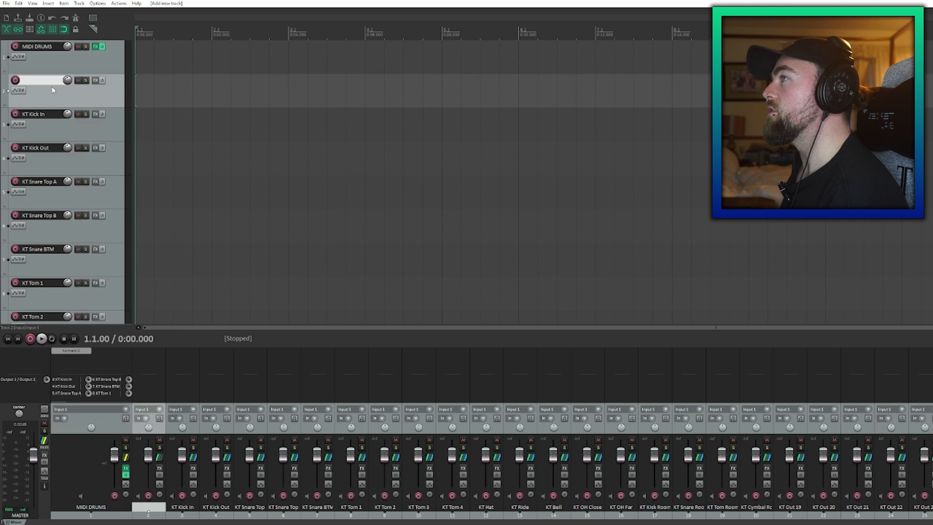
pyautogui.doubleClick(37, 82)
pyautogui.write('DRUM BUS')
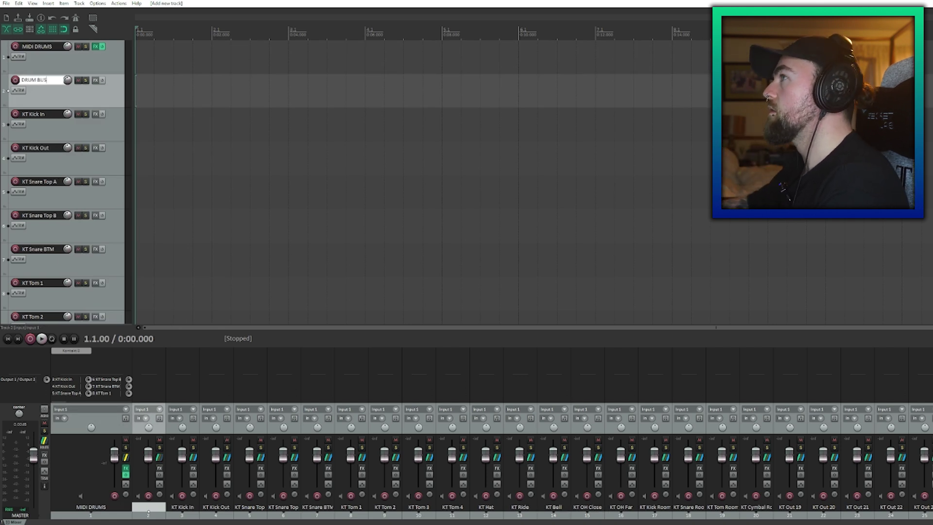
pyautogui.click(50, 65)
pyautogui.moveTo(45, 55); pyautogui.dragTo(32, 175)
# - Nest the tracks from KT Kick In through KT Cymbal Room beneath MIDI DRUMS
pyautogui.scroll(-7, 38, 186)
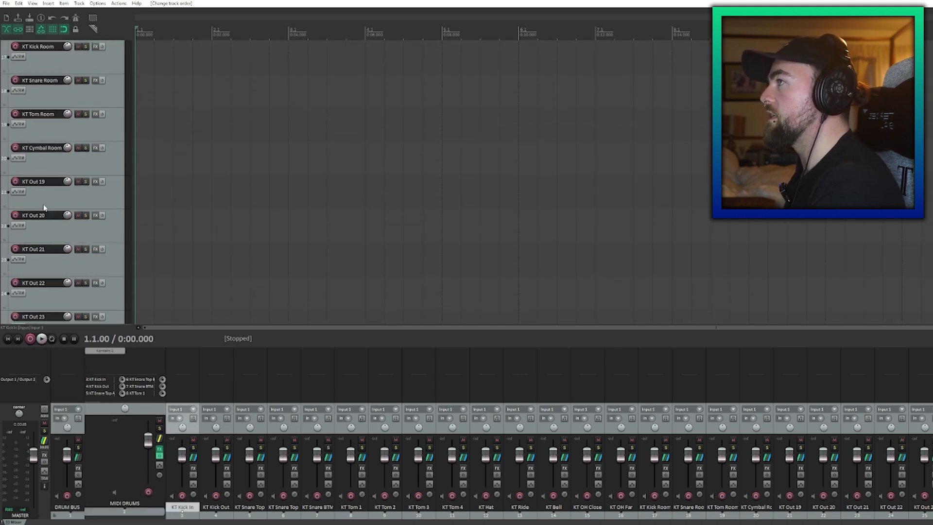
pyautogui.keyDown('shift'); pyautogui.click(53, 159); pyautogui.keyUp('shift')
pyautogui.scroll(4, 53, 160)
pyautogui.scroll(4, 54, 163)
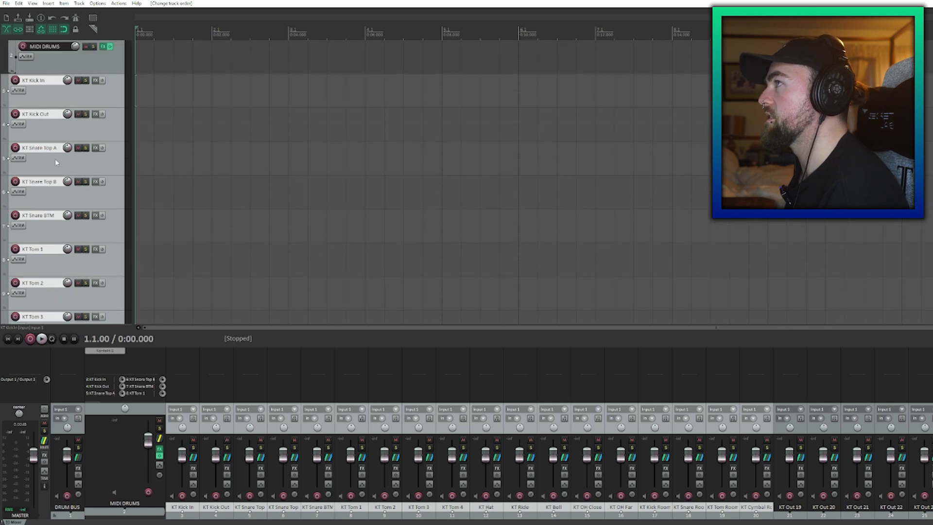
pyautogui.moveTo(41, 131); pyautogui.dragTo(52, 102)
# - Place the KT Kick In through KT Cymbal Room tracks directly inside the DRUM BUS folder, with MIDI DRUMS as its first child
pyautogui.click(58, 100)
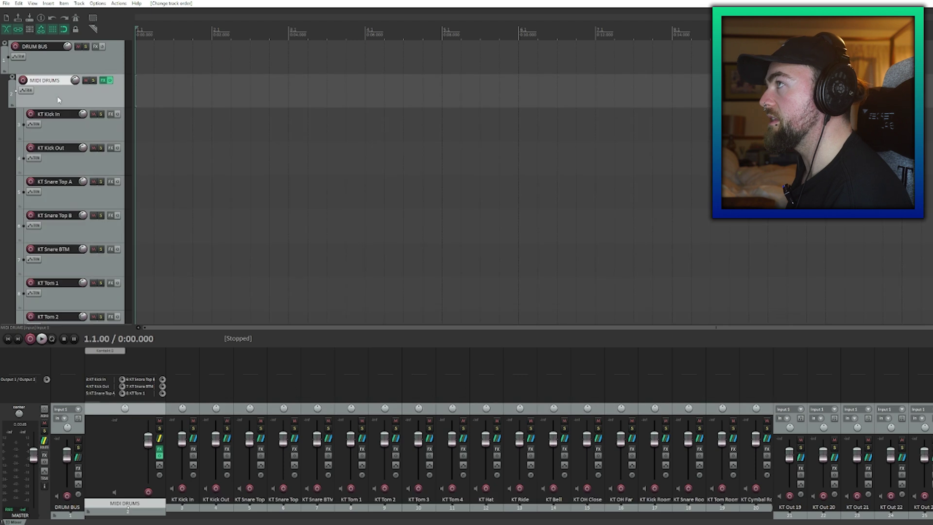
pyautogui.click(69, 124)
pyautogui.scroll(-10, 65, 191)
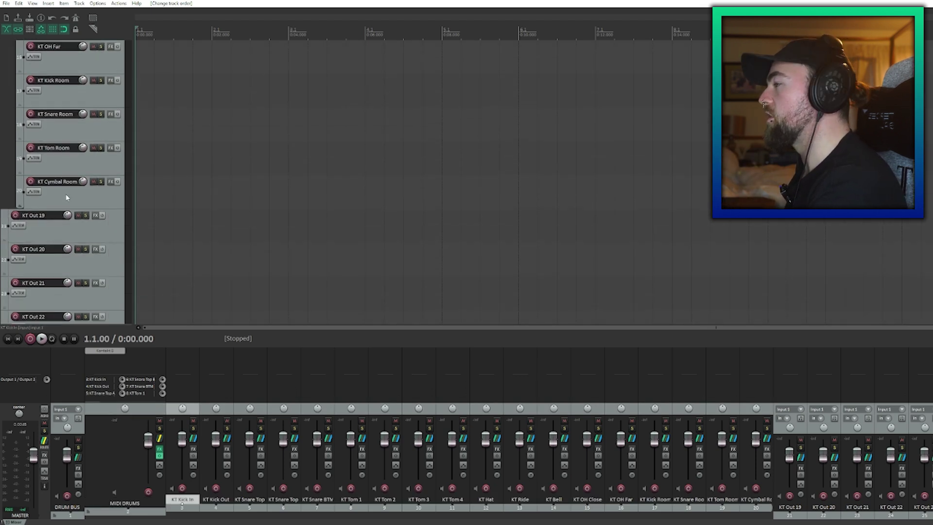
pyautogui.scroll(10, 67, 197)
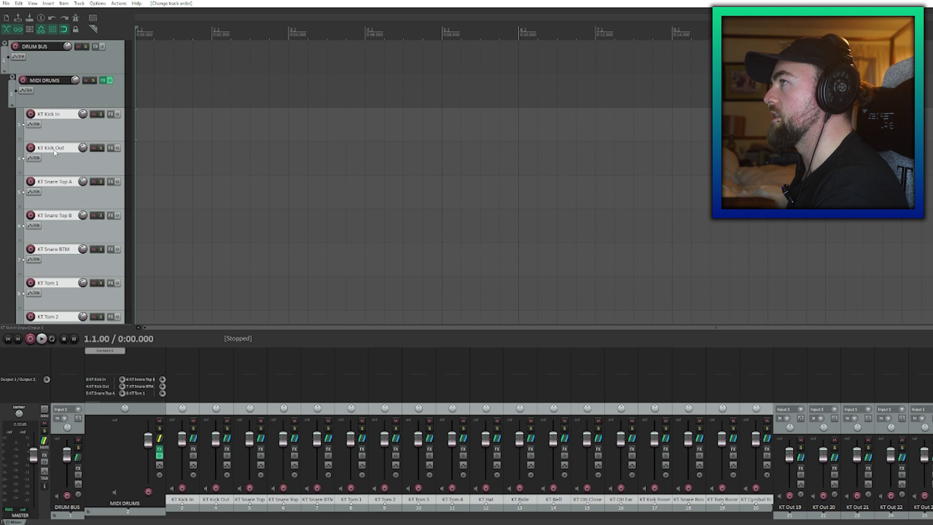
pyautogui.moveTo(41, 121); pyautogui.dragTo(23, 78)
pyautogui.scroll(-5, 71, 187)
pyautogui.scroll(-3, 72, 186)
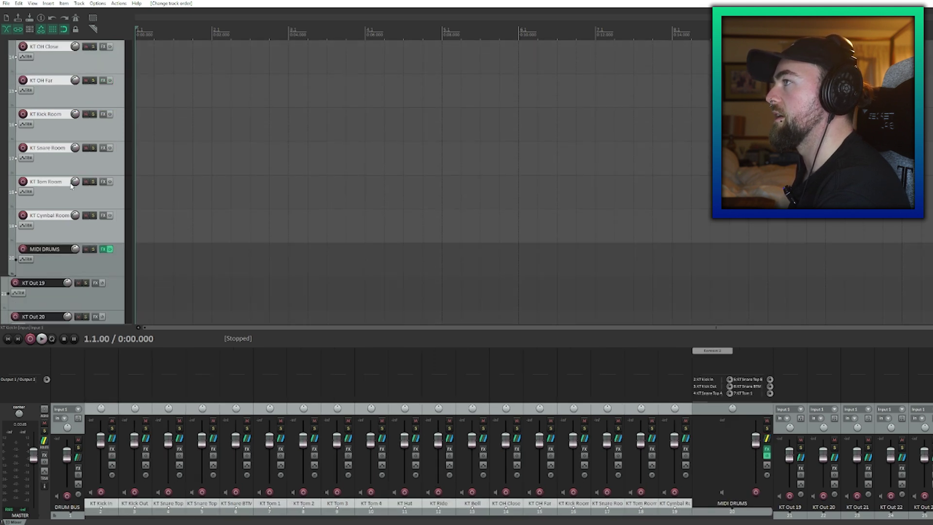
pyautogui.click(58, 268)
pyautogui.moveTo(29, 44); pyautogui.dragTo(29, 78)
# - Delete the unused tracks from KT Out 19 through KT Aux 4
pyautogui.scroll(-10, 62, 223)
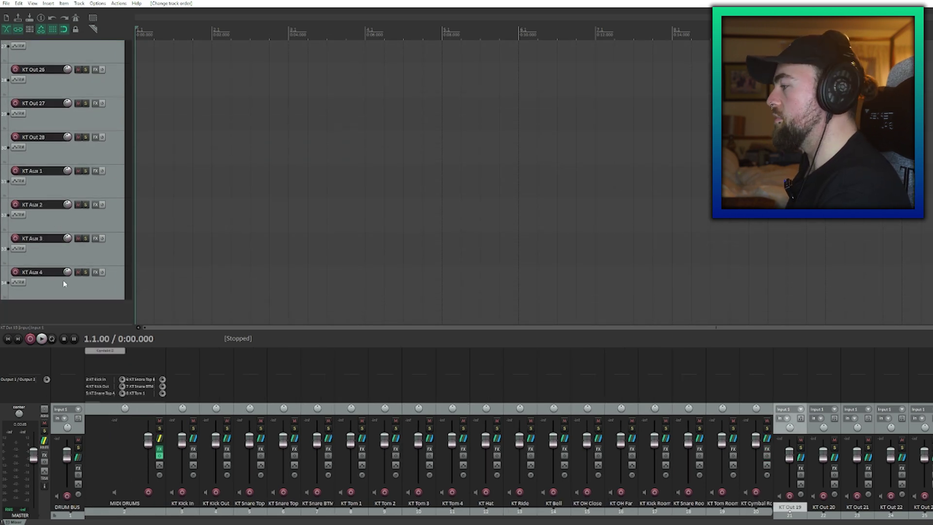
pyautogui.click(63, 285)
pyautogui.press('Delete')
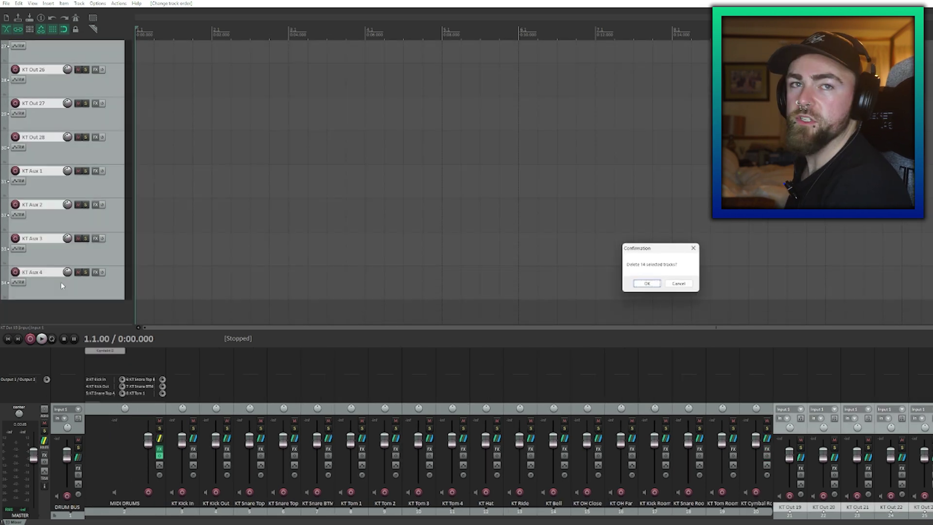
pyautogui.click(647, 284)
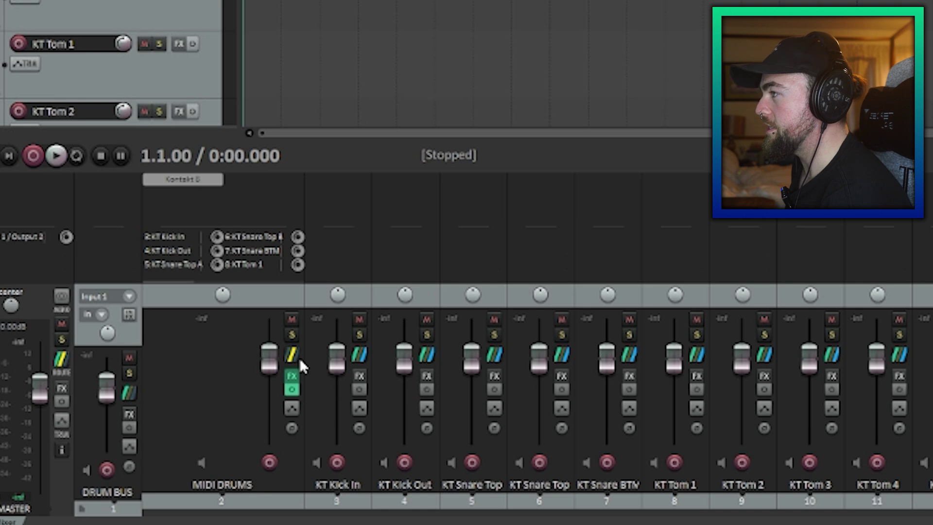
# - Review the MIDI DRUMS track's routing, checking its sends to the individual microphone tracks and its parent send setting
pyautogui.click(160, 439)
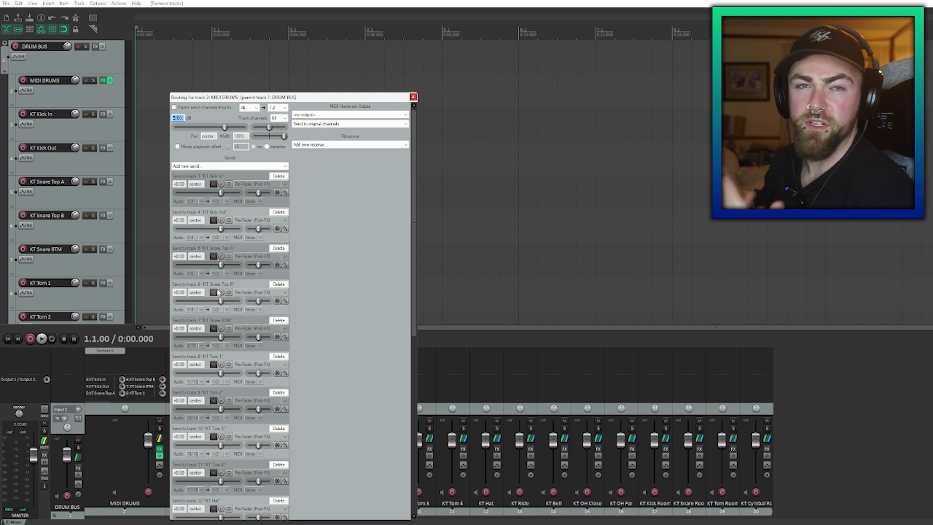
pyautogui.scroll(-1, 218, 292)
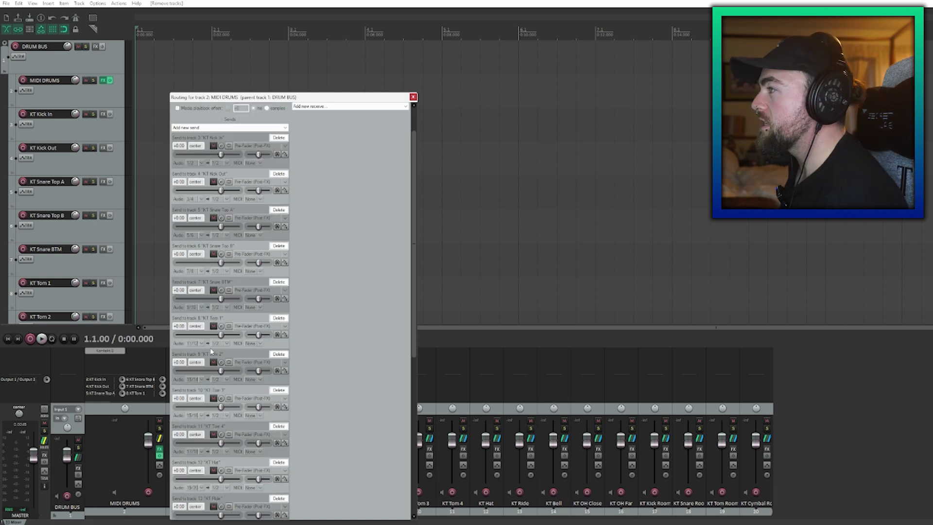
pyautogui.scroll(-5, 196, 345)
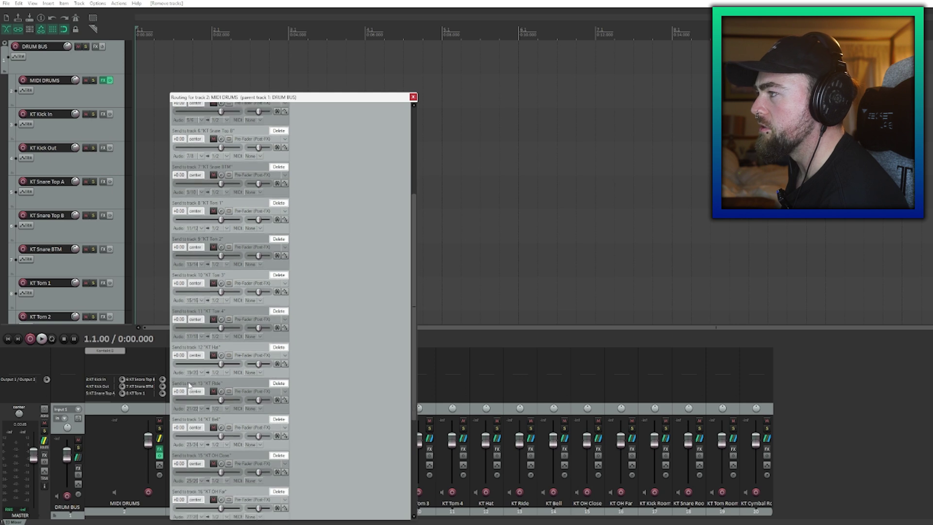
pyautogui.scroll(-3, 190, 391)
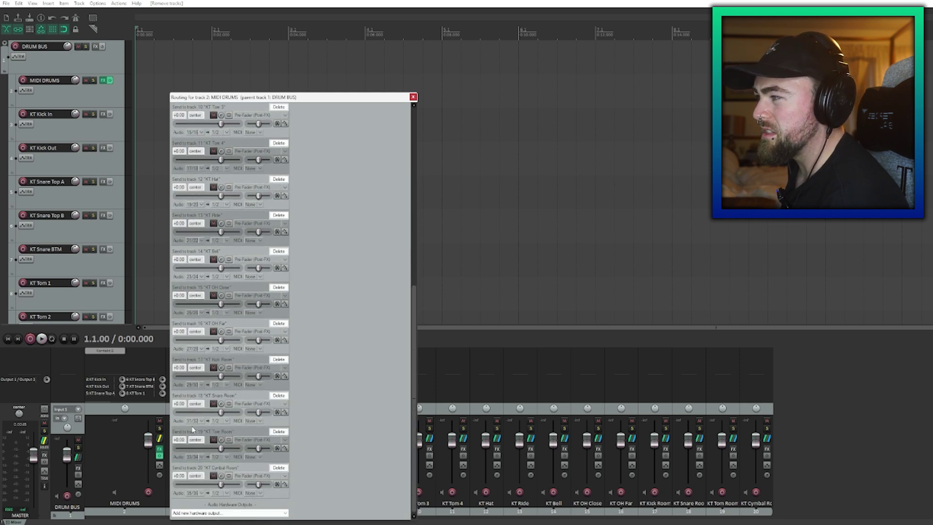
pyautogui.scroll(10, 193, 421)
pyautogui.click(413, 98)
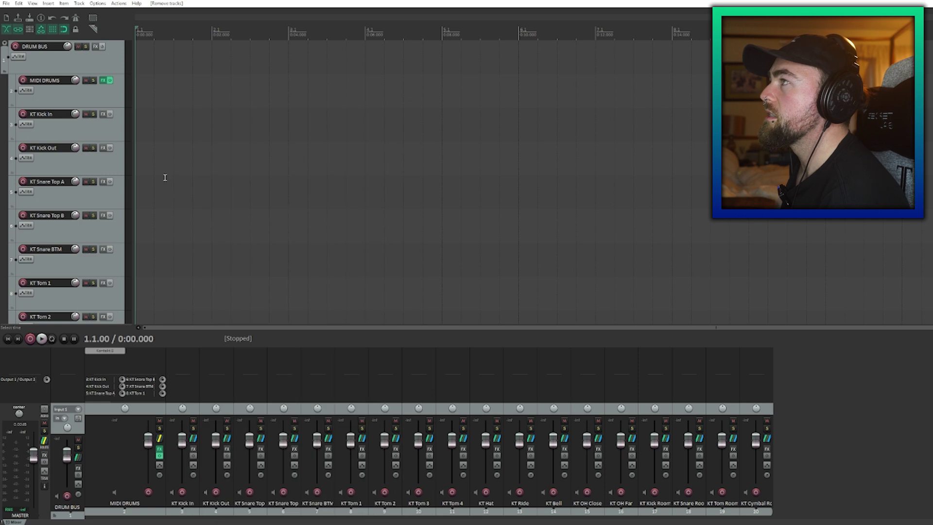
# - Open the MIDI DRUMS track's Kontakt instrument in kit view and audition several drums while watching the mixer meters
pyautogui.press('f')
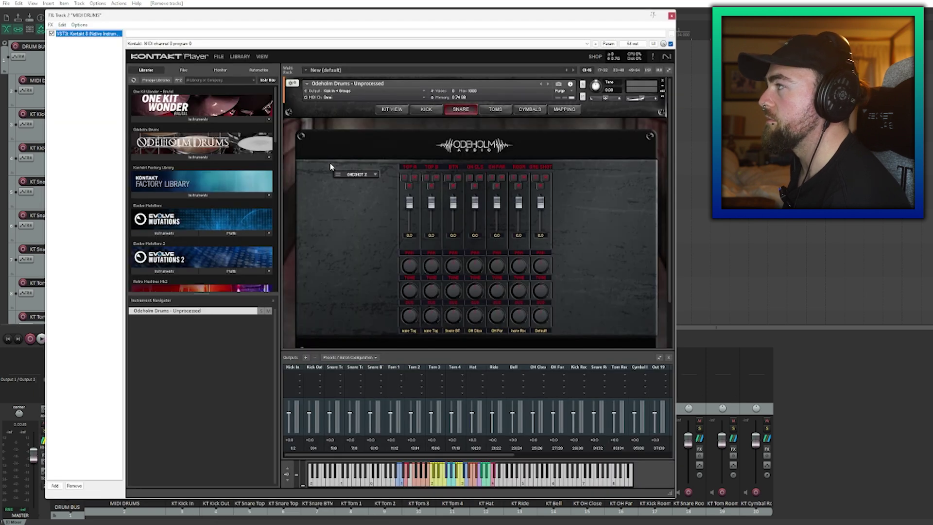
pyautogui.click(392, 110)
pyautogui.moveTo(461, 18); pyautogui.dragTo(707, 5)
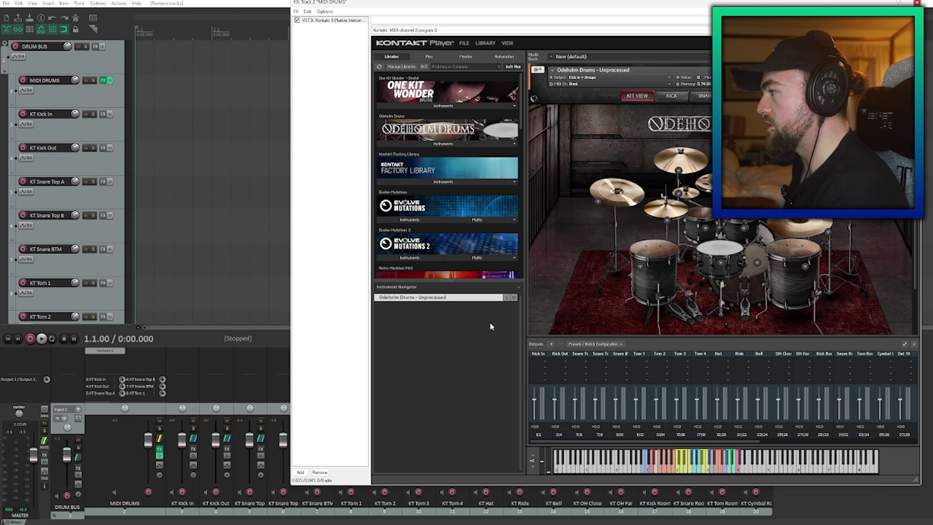
pyautogui.click(652, 256)
pyautogui.click(707, 218)
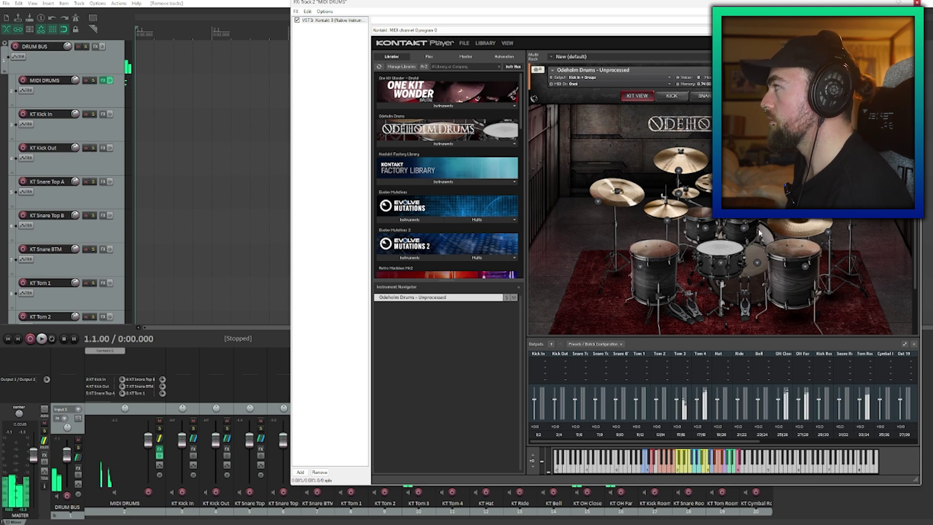
pyautogui.click(707, 219)
pyautogui.click(707, 219)
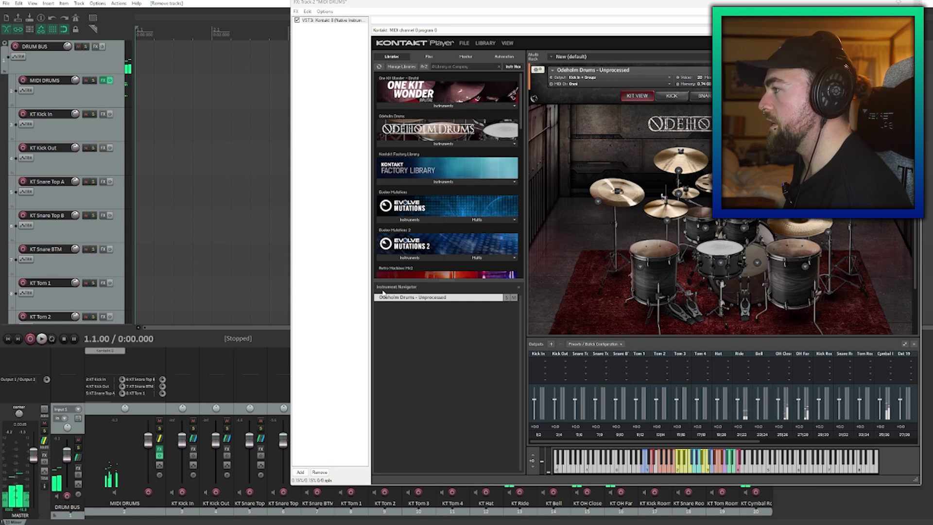
# - Audition the snare with KT Snare Top B soloed and again with KT Snare BTM soloed, clearing each solo and closing the effects window
pyautogui.moveTo(340, 2); pyautogui.dragTo(491, 28)
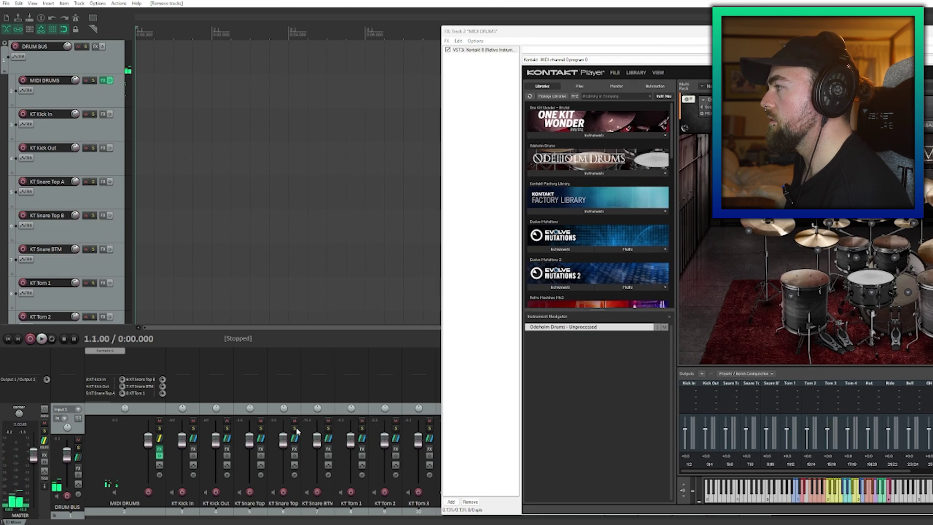
pyautogui.click(295, 429)
pyautogui.click(866, 296)
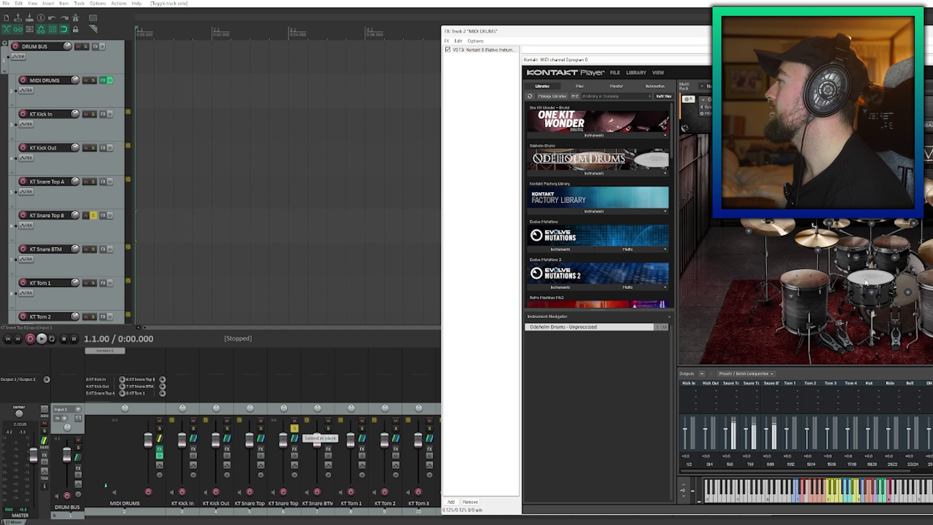
pyautogui.click(328, 429)
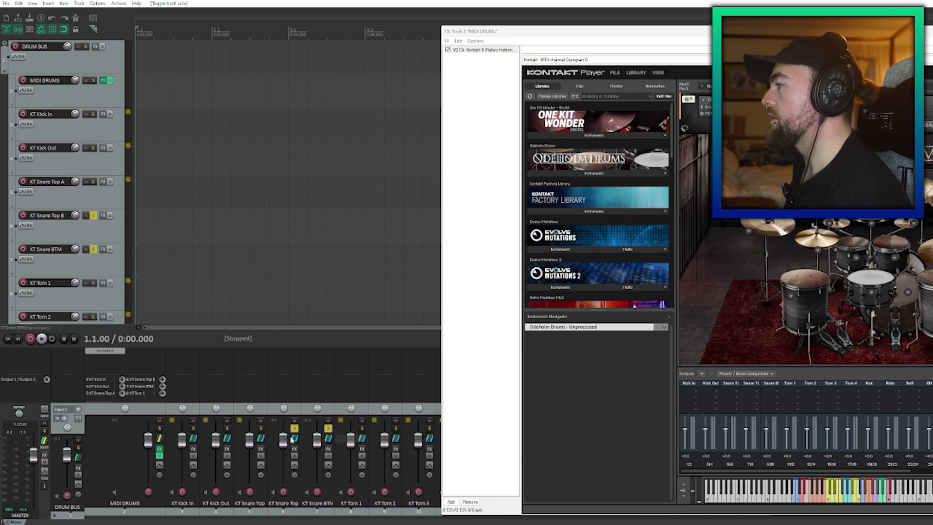
pyautogui.click(294, 429)
pyautogui.click(874, 281)
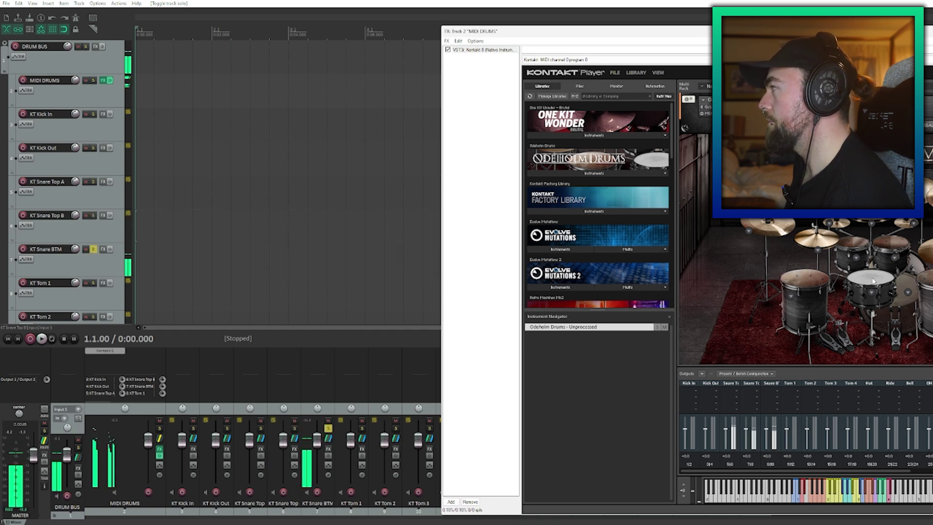
pyautogui.click(328, 429)
pyautogui.press('Escape')
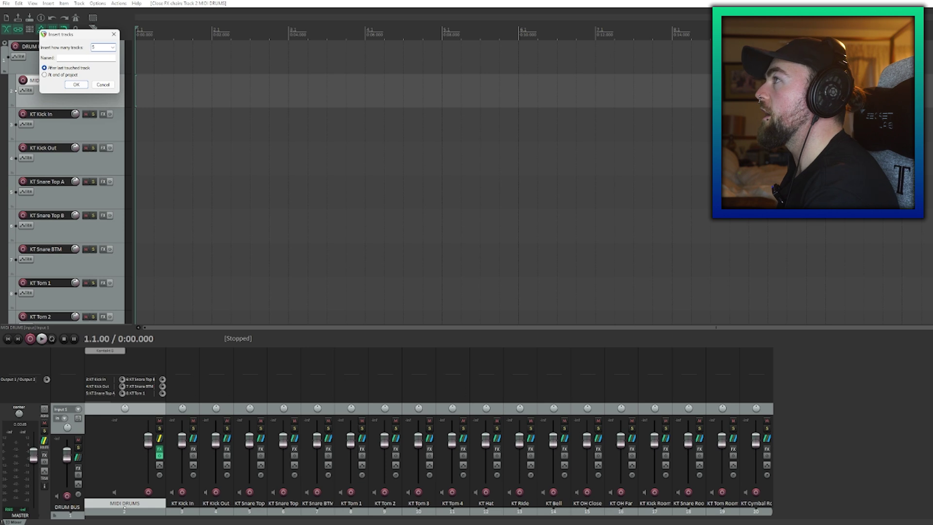
# - Insert five tracks below MIDI DRUMS and name them KICK BUS, SNARE BUS, TOM BUS, CYMBAL BUS and ROOM BUS
pyautogui.click(75, 86)
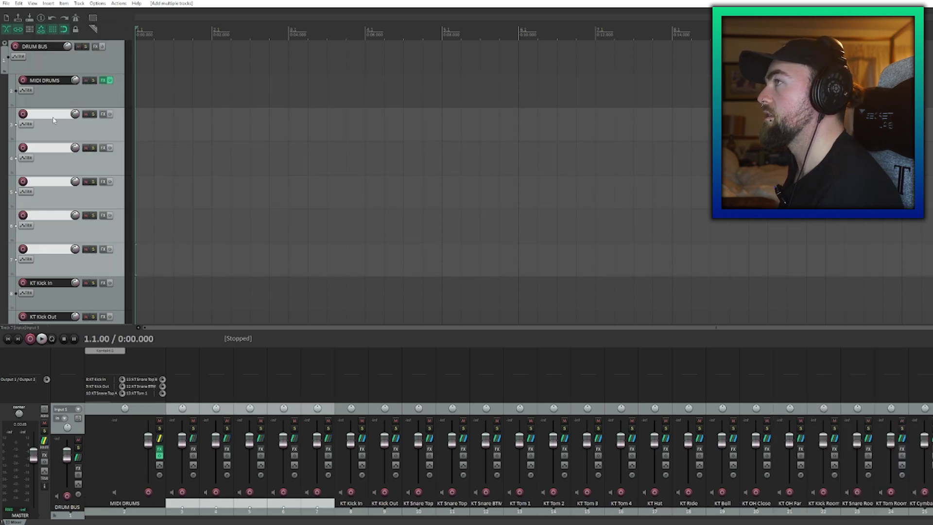
pyautogui.doubleClick(54, 119)
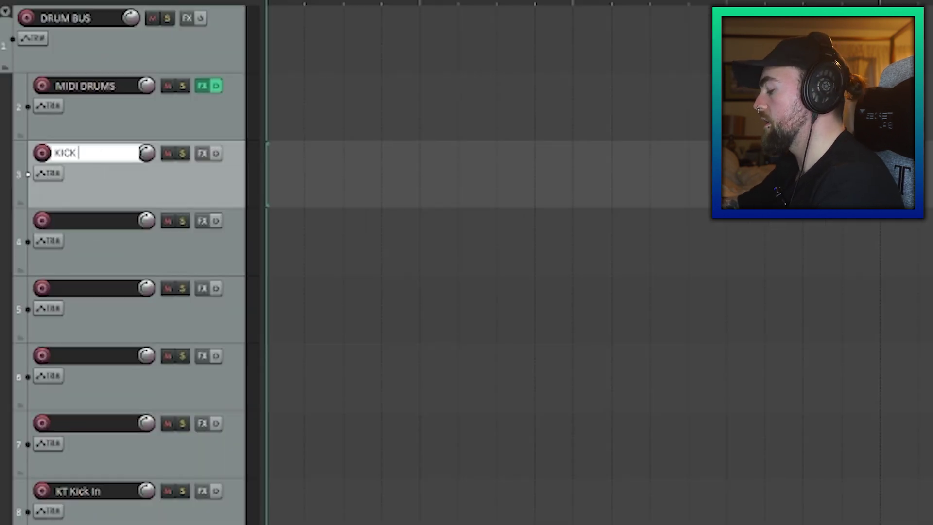
pyautogui.press('Tab')
pyautogui.write('SNARE BUS')
pyautogui.press('Tab')
pyautogui.write('TOM BUS')
pyautogui.press('Tab')
pyautogui.write('CYMBA')
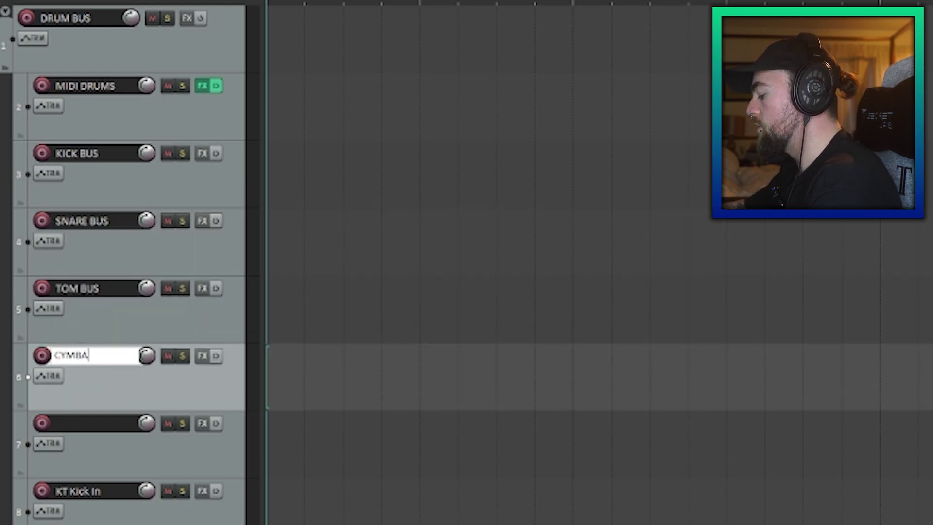
pyautogui.press('Tab')
pyautogui.write('R')
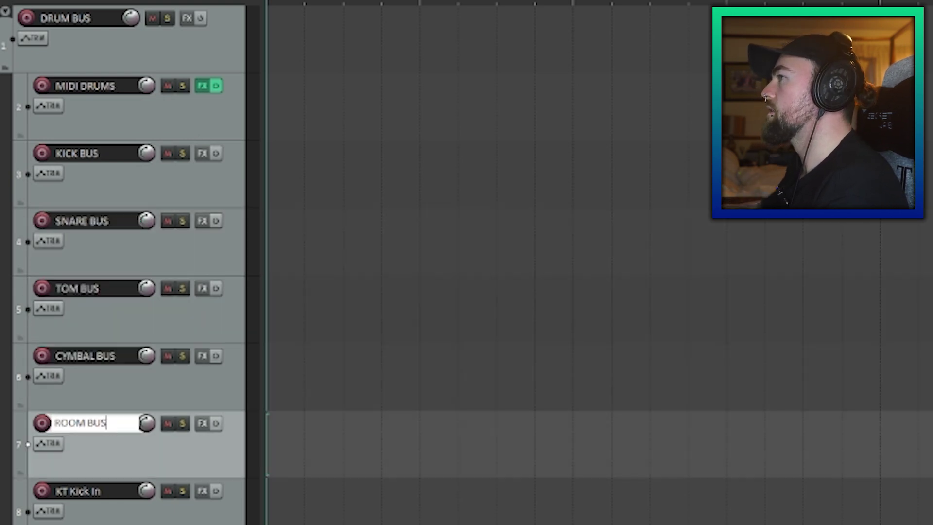
pyautogui.press('Tab')
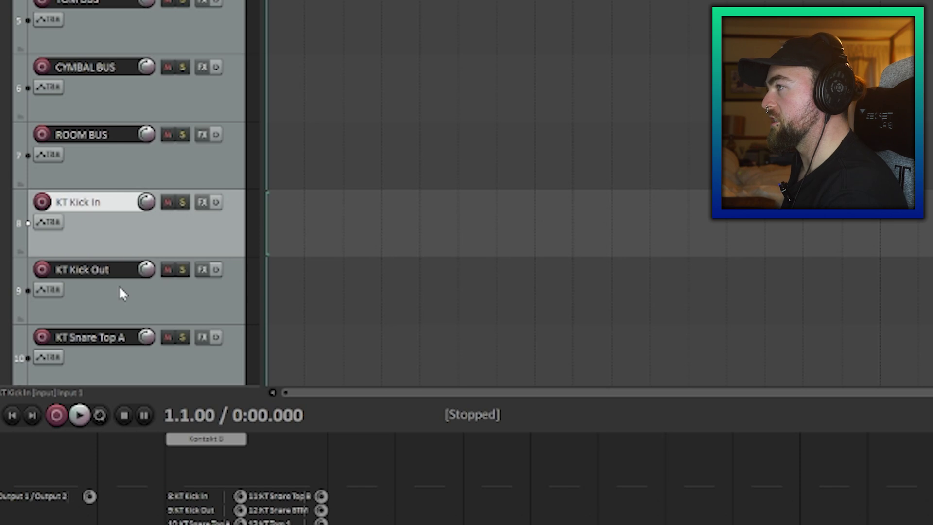
# - Nest KT Kick In and KT Kick Out under KICK BUS, and KT Snare Top A, Top B and BTM under SNARE BUS
pyautogui.press('Tab')
pyautogui.moveTo(111, 305); pyautogui.dragTo(119, 0)
pyautogui.moveTo(117, 202); pyautogui.dragTo(117, 204)
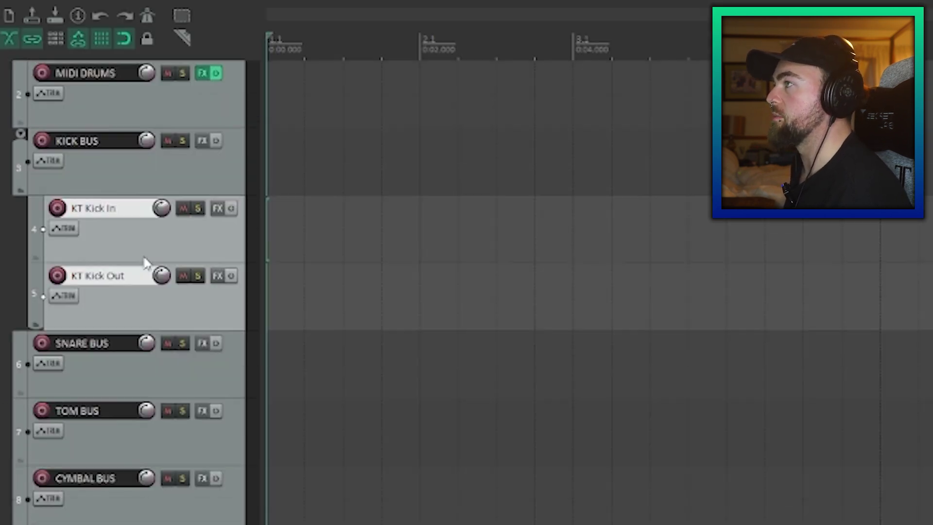
pyautogui.keyDown('shift'); pyautogui.click(47, 299); pyautogui.keyUp('shift')
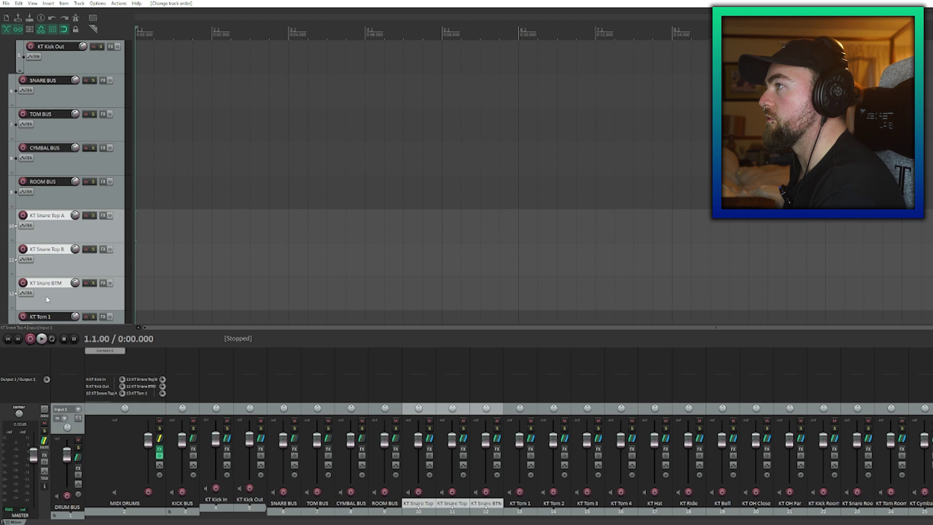
pyautogui.scroll(1, 48, 286)
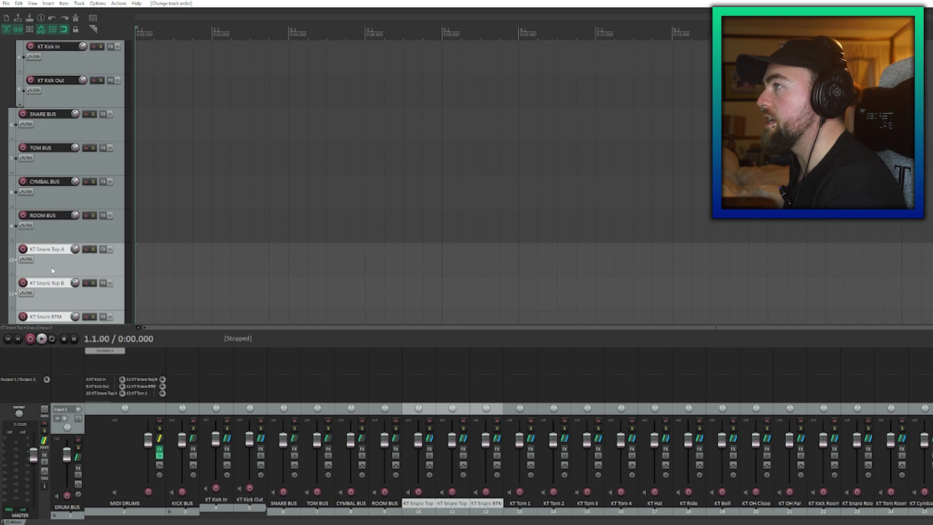
pyautogui.moveTo(54, 193); pyautogui.dragTo(59, 128)
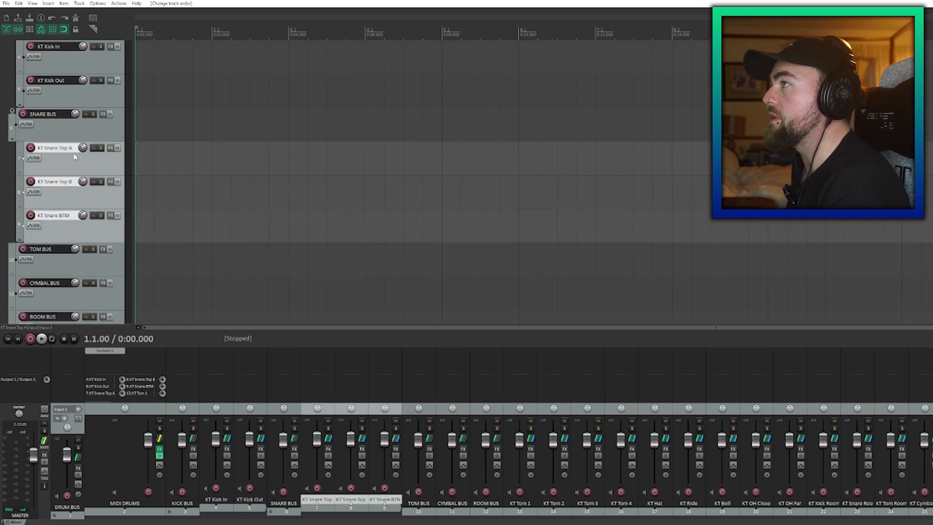
# - Move the KT Tom 1 to KT Tom 4 tracks into TOM BUS as its child tracks
pyautogui.scroll(-3, 51, 189)
pyautogui.click(51, 191)
pyautogui.keyDown('shift'); pyautogui.click(52, 279); pyautogui.keyUp('shift')
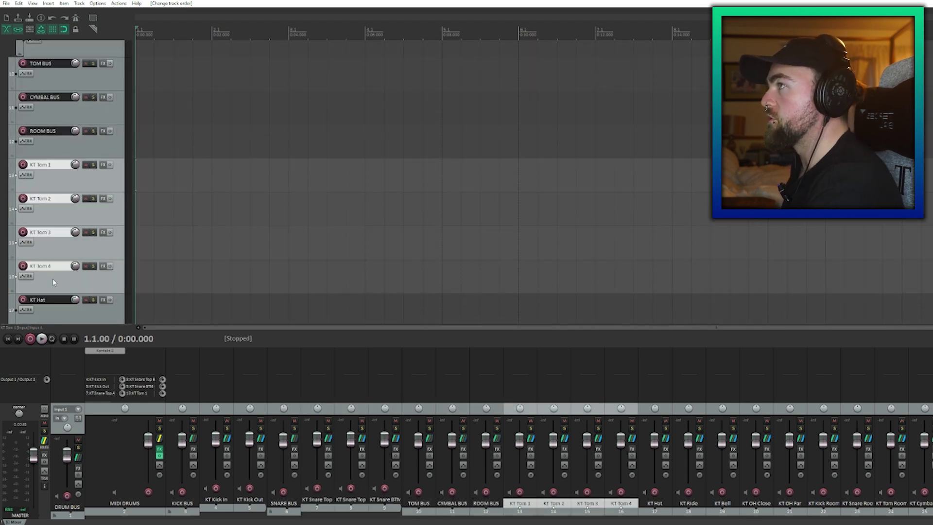
pyautogui.scroll(-1, 53, 279)
pyautogui.moveTo(57, 99); pyautogui.dragTo(62, 94)
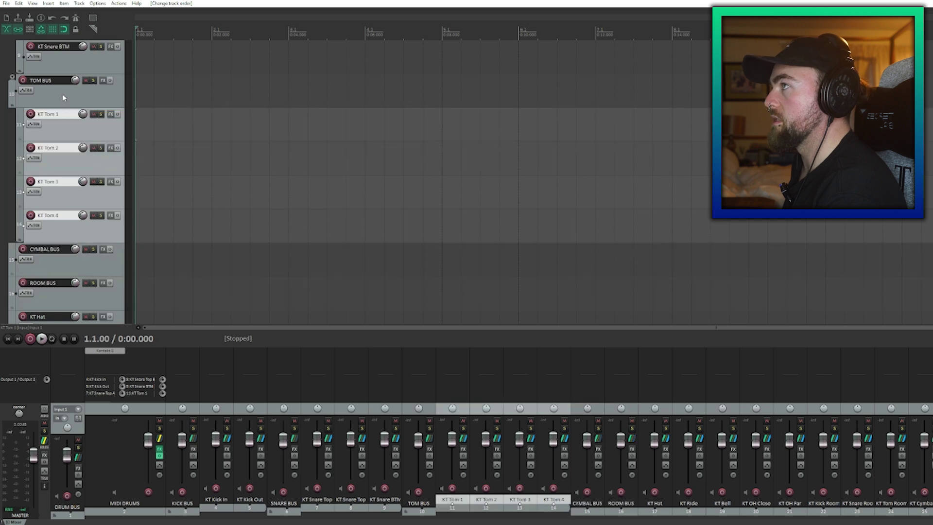
# - Nest the KT Hat, Ride, Bell, OH Close and OH Far tracks under CYMBAL BUS
pyautogui.scroll(-5, 68, 179)
pyautogui.scroll(3, 48, 240)
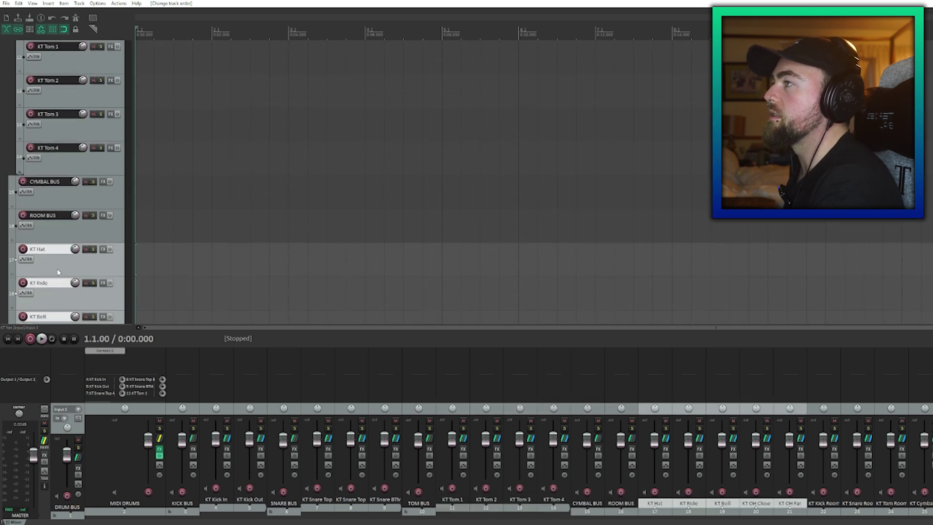
pyautogui.moveTo(61, 198); pyautogui.dragTo(60, 200)
# - Nest the KT Kick Room, Snare Room, Tom Room and Cymbal Room tracks under ROOM BUS and clear the track selection
pyautogui.scroll(-3, 55, 241)
pyautogui.click(51, 171)
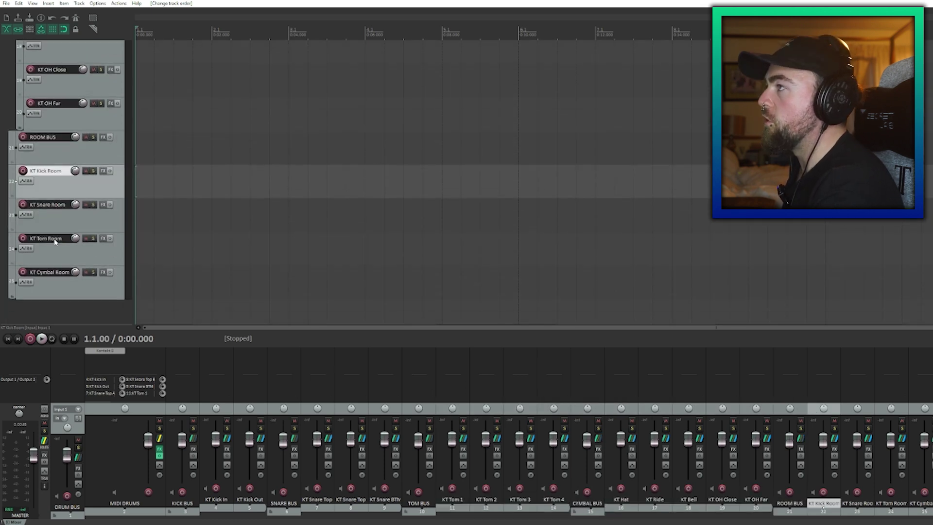
pyautogui.keyDown('shift'); pyautogui.click(62, 283); pyautogui.keyUp('shift')
pyautogui.moveTo(63, 283); pyautogui.dragTo(47, 150)
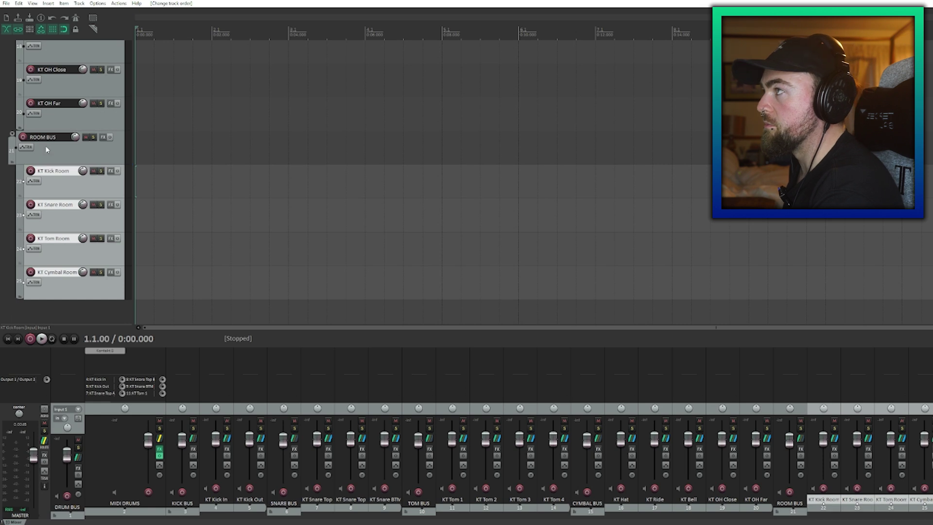
pyautogui.click(53, 306)
pyautogui.scroll(15, 69, 190)
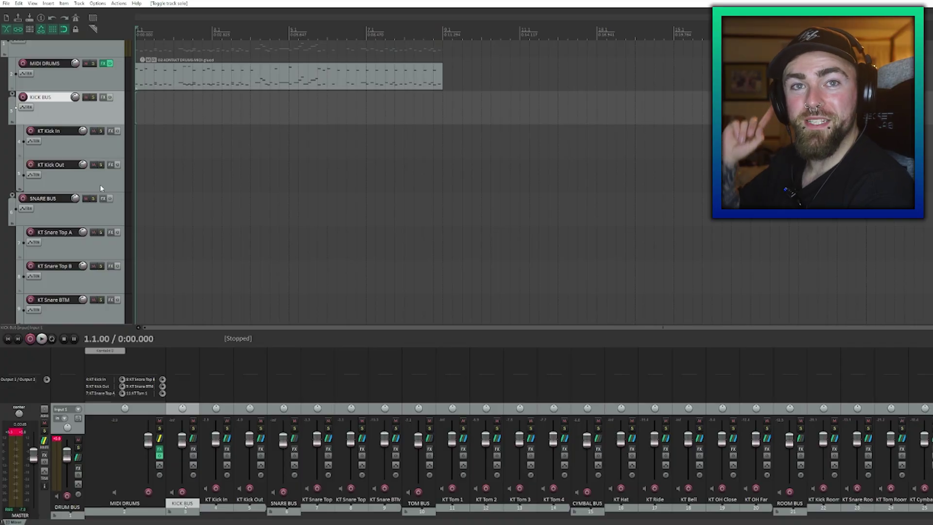
# - Play the drum MIDI, solo KICK BUS, and listen again with KT Kick In muted and unmuted before stopping playback
pyautogui.press('space')
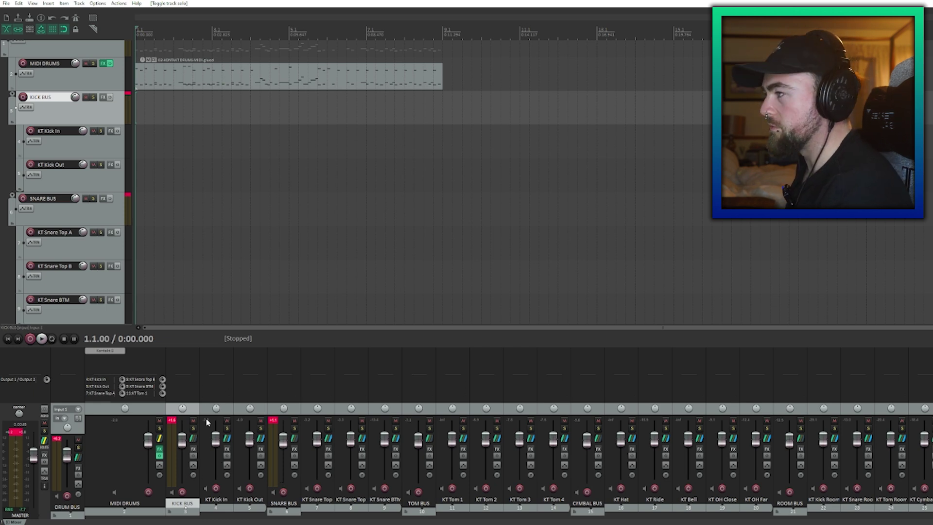
pyautogui.click(193, 429)
pyautogui.press('space')
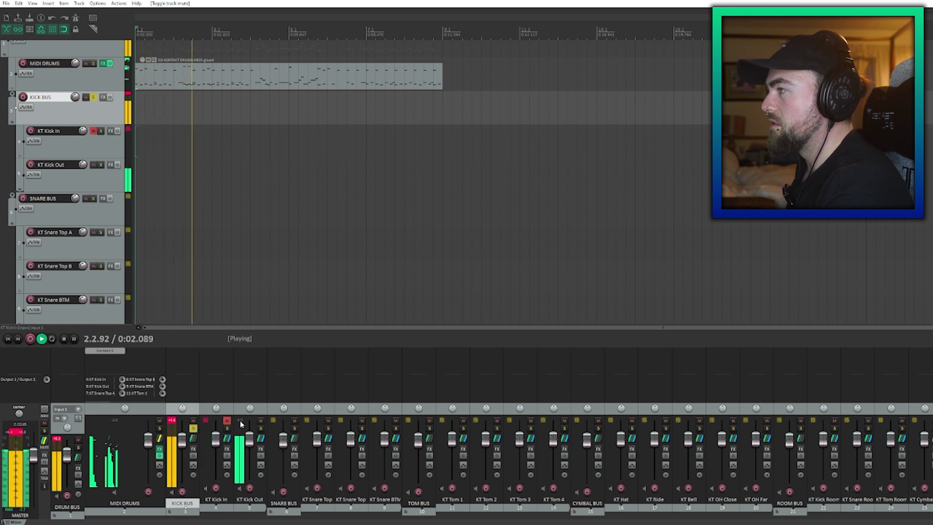
pyautogui.click(230, 401)
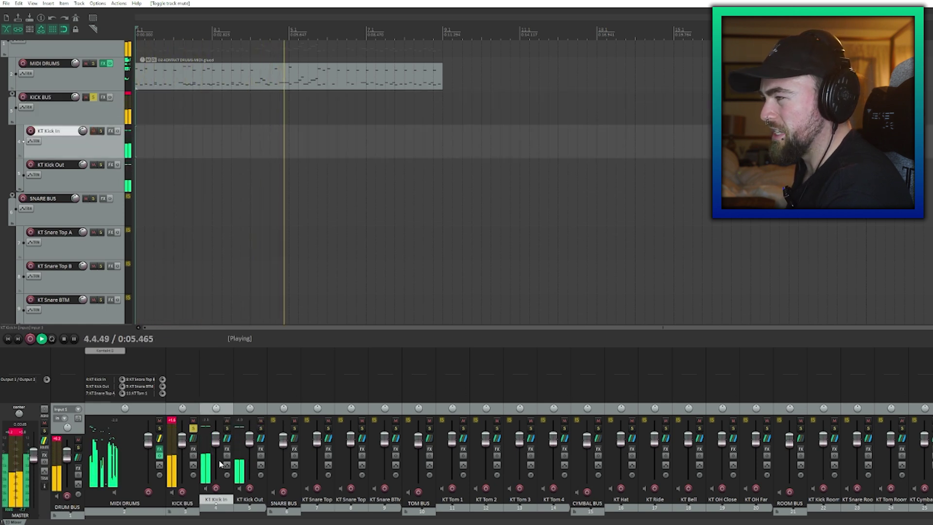
pyautogui.press('space')
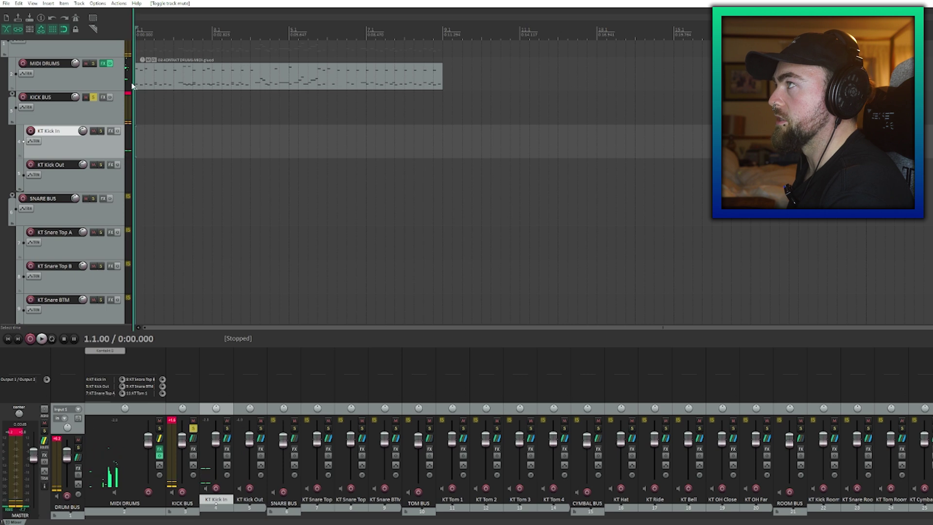
# - In the MIDI DRUMS Kontakt instrument, set the output of the kick's last mixer channel to Out 19, and play back the soloed KICK BUS
pyautogui.click(103, 65)
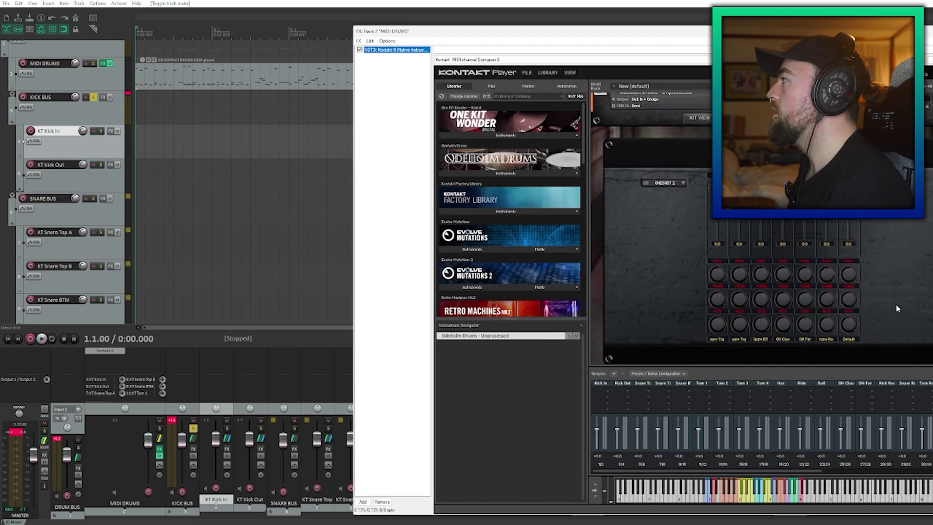
pyautogui.click(851, 341)
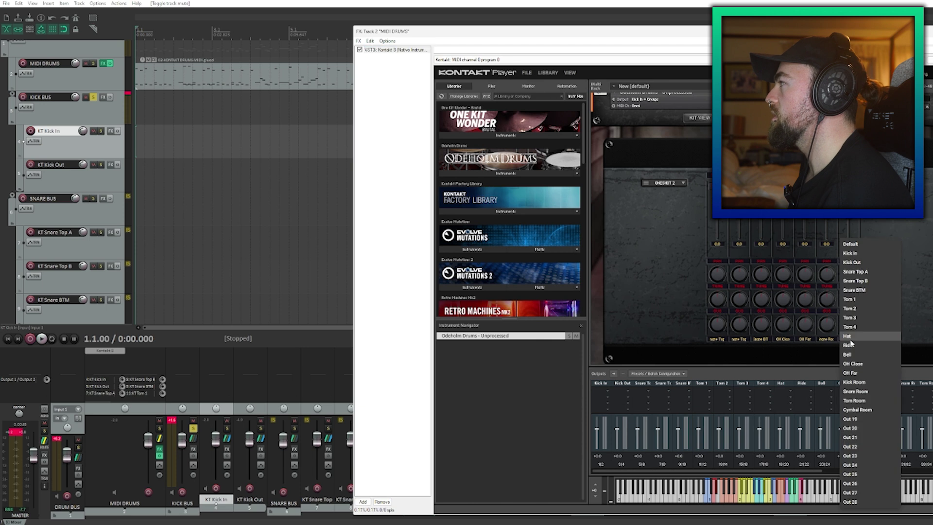
pyautogui.click(850, 419)
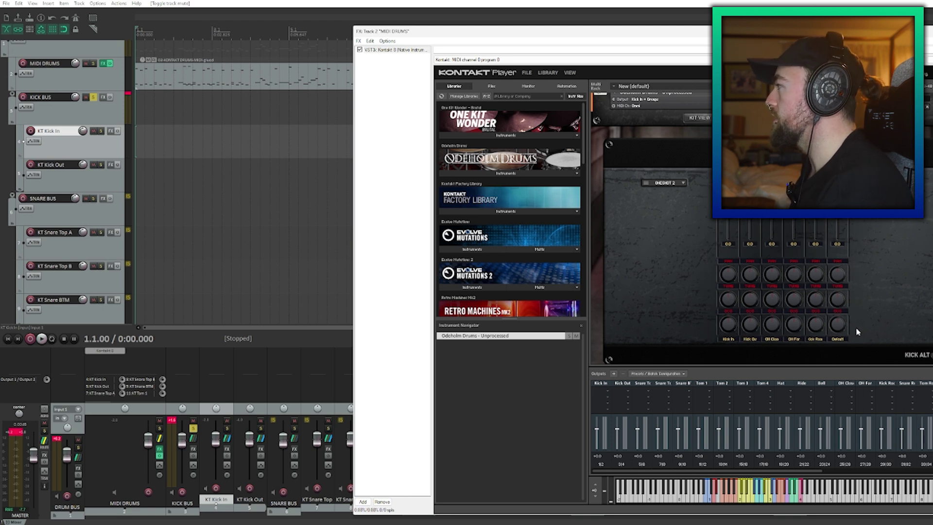
pyautogui.click(843, 341)
pyautogui.click(850, 419)
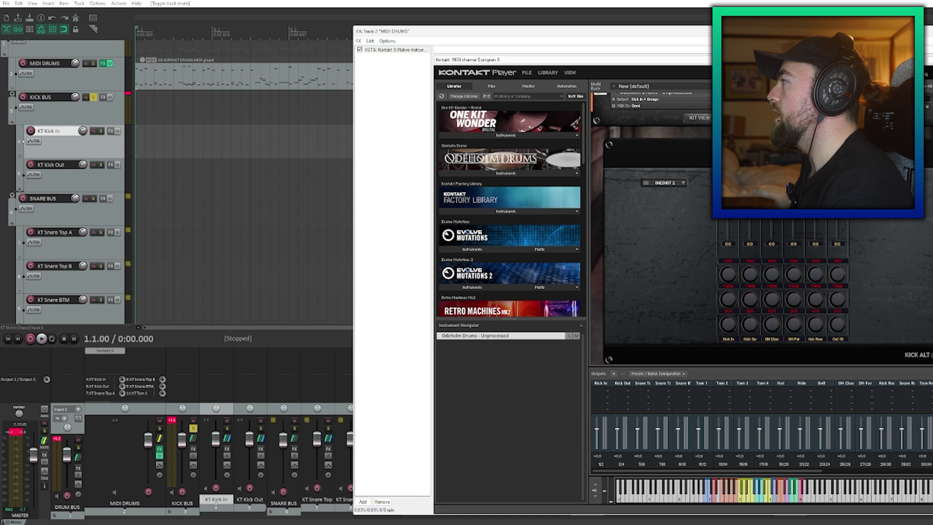
pyautogui.press('Escape')
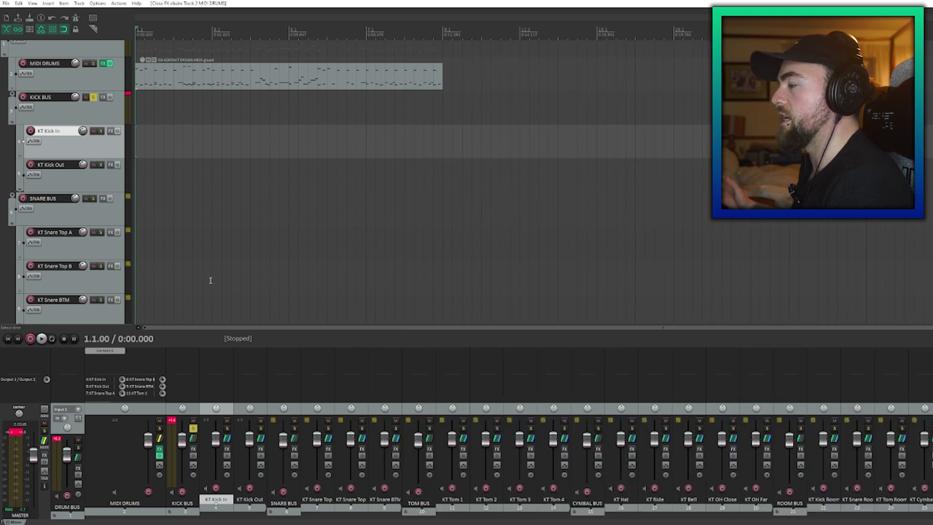
pyautogui.press('space')
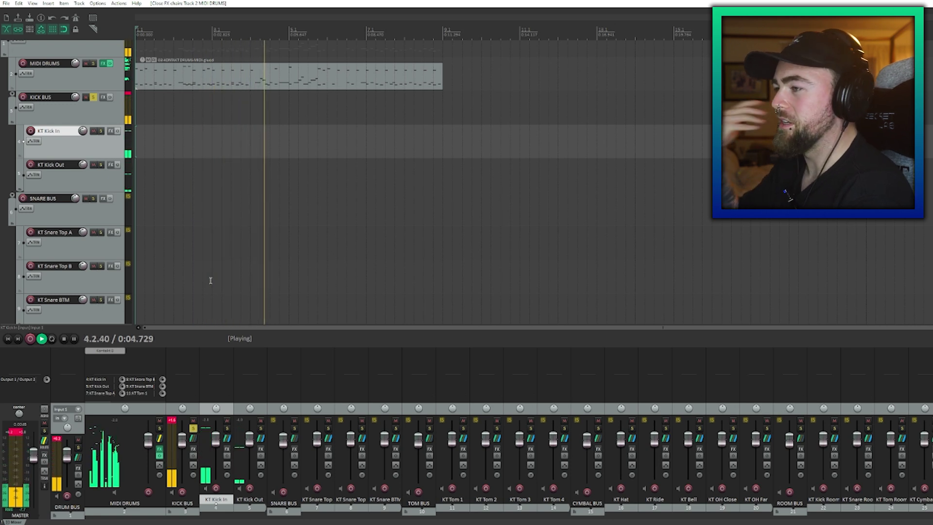
pyautogui.press('space')
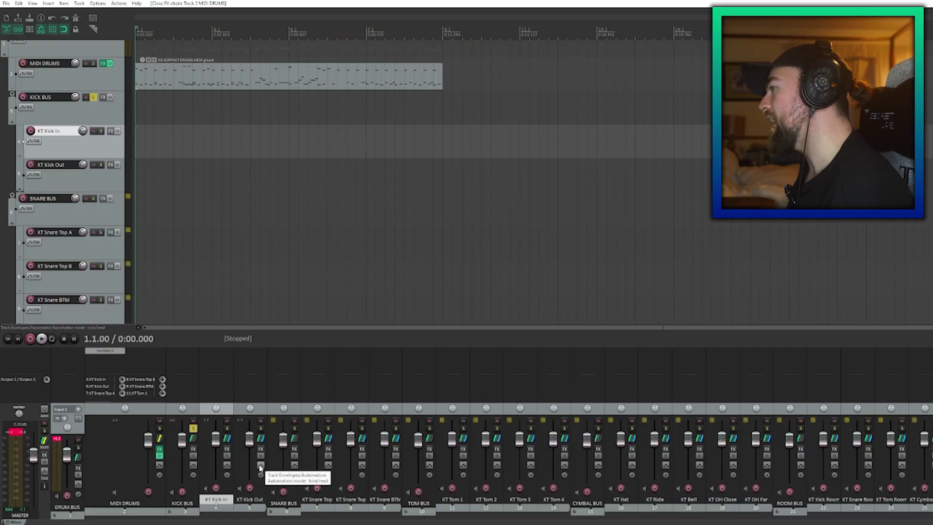
# - Insert a new track after KT Kick Out, place it inside the KICK BUS folder and name it Kick Trigger
pyautogui.click(260, 412)
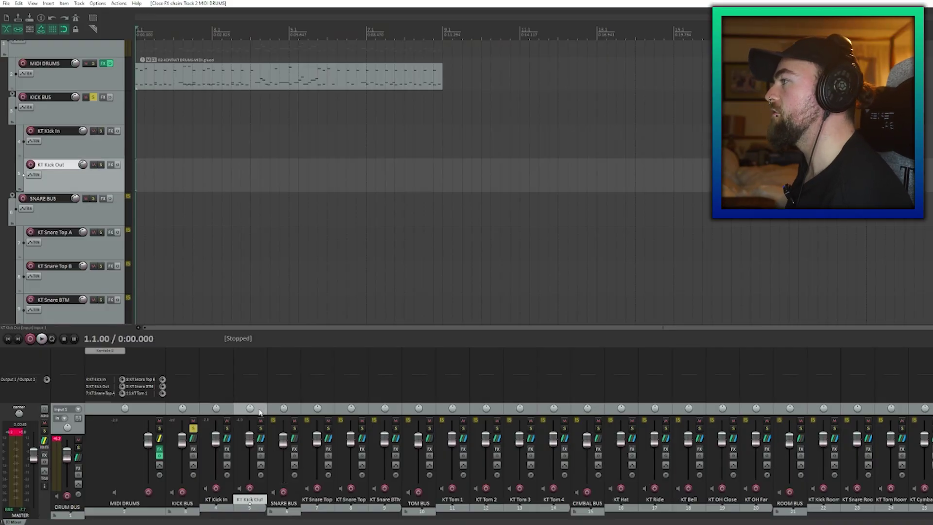
pyautogui.rightClick(260, 412)
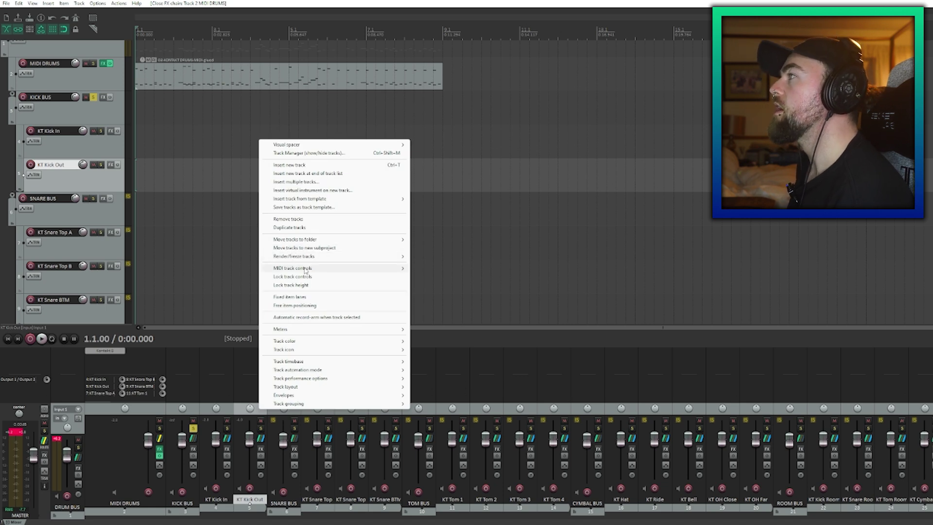
pyautogui.click(289, 164)
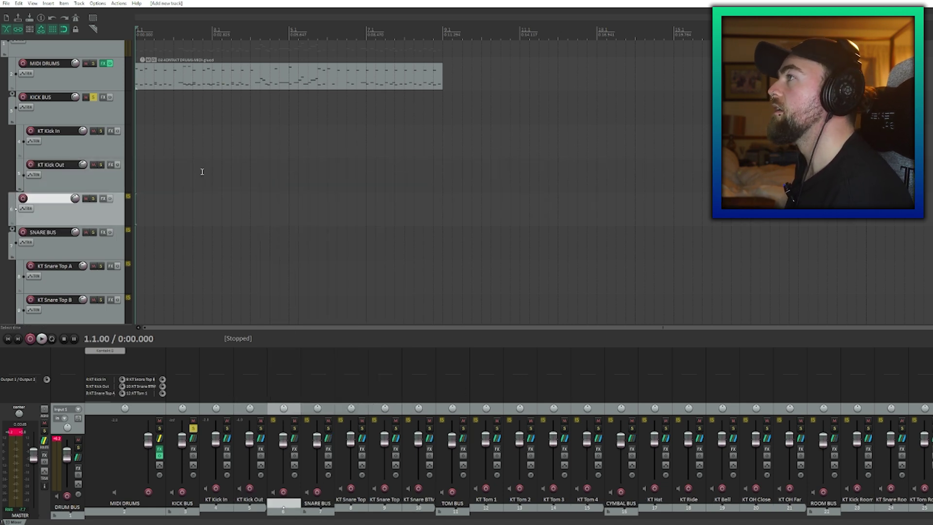
pyautogui.moveTo(46, 184); pyautogui.dragTo(47, 187)
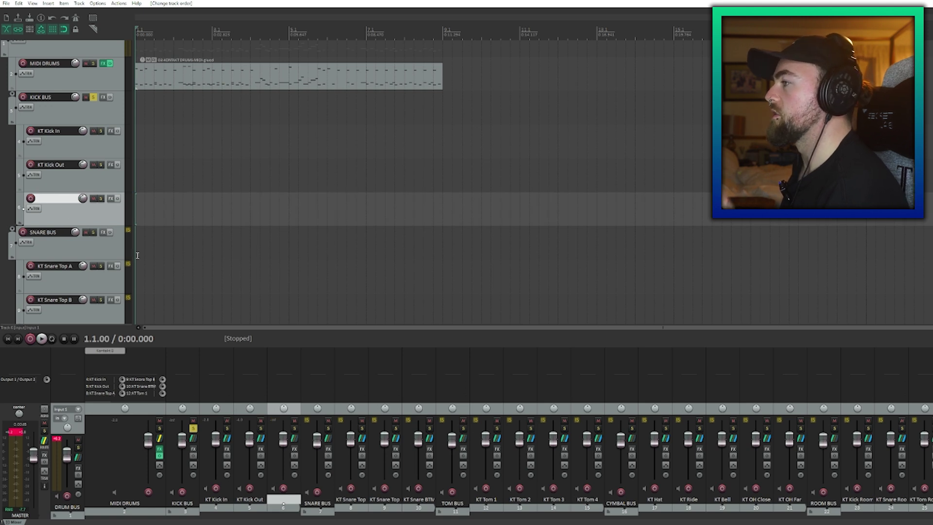
pyautogui.click(159, 439)
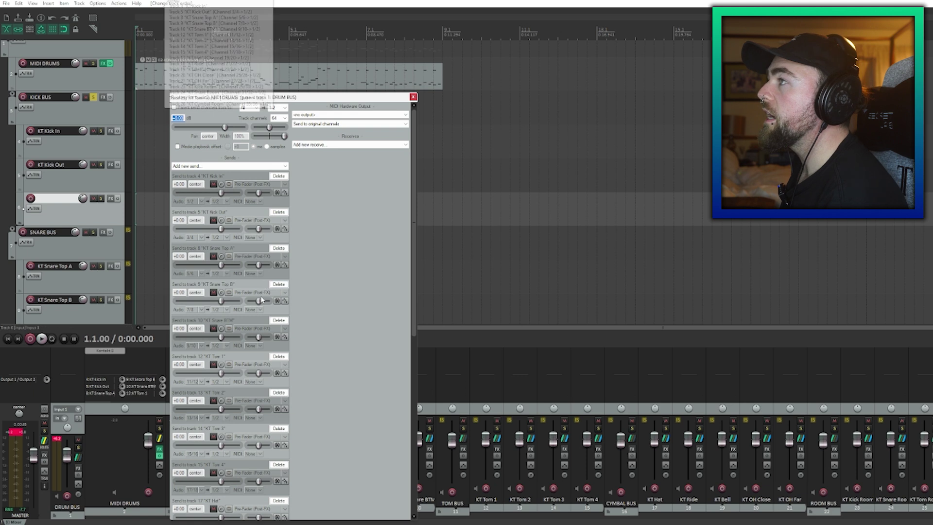
pyautogui.click(413, 97)
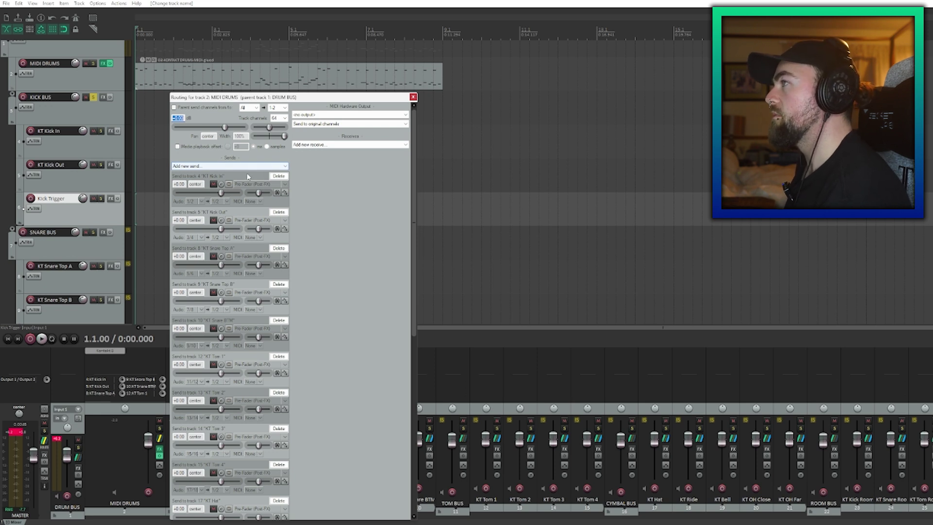
# - Add a send from MIDI DRUMS to Kick Trigger, choose the send's audio source channels, and close the routing window
pyautogui.click(233, 166)
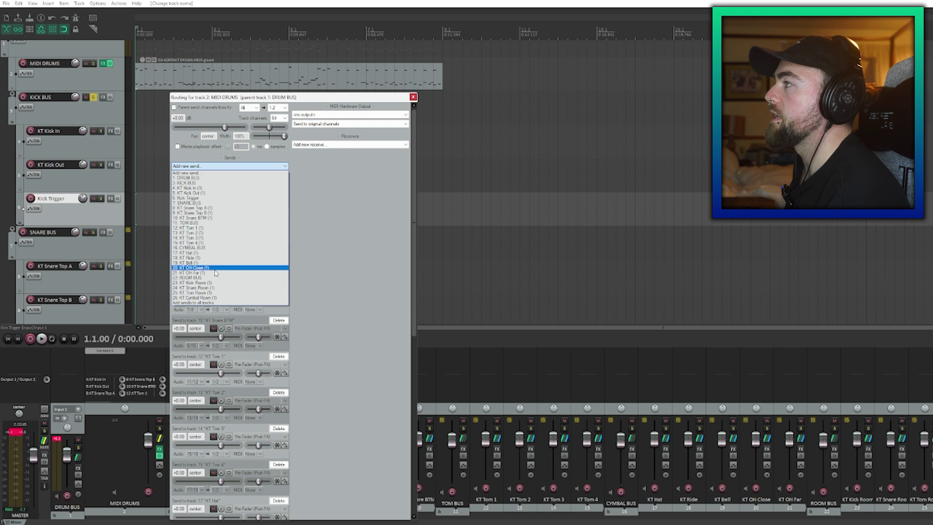
pyautogui.click(199, 199)
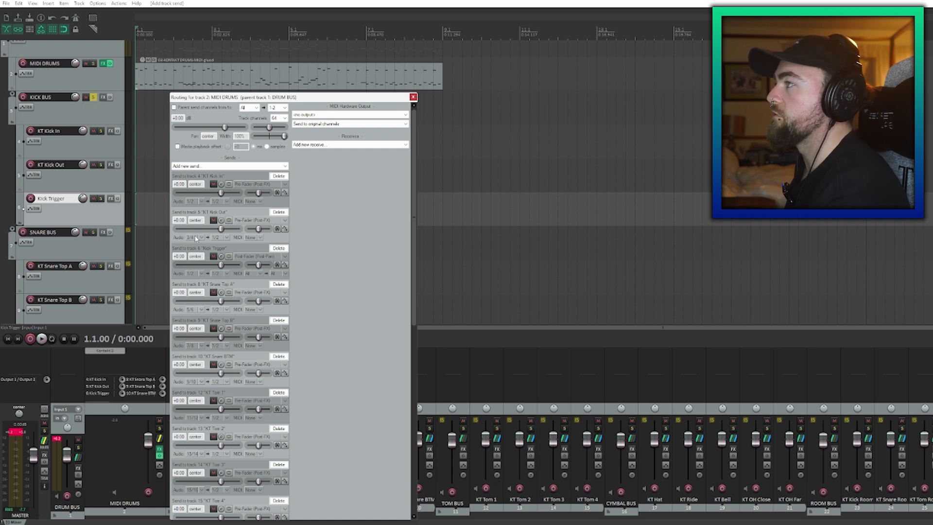
pyautogui.click(200, 273)
pyautogui.moveTo(243, 282)
pyautogui.click(311, 16)
pyautogui.click(80, 218)
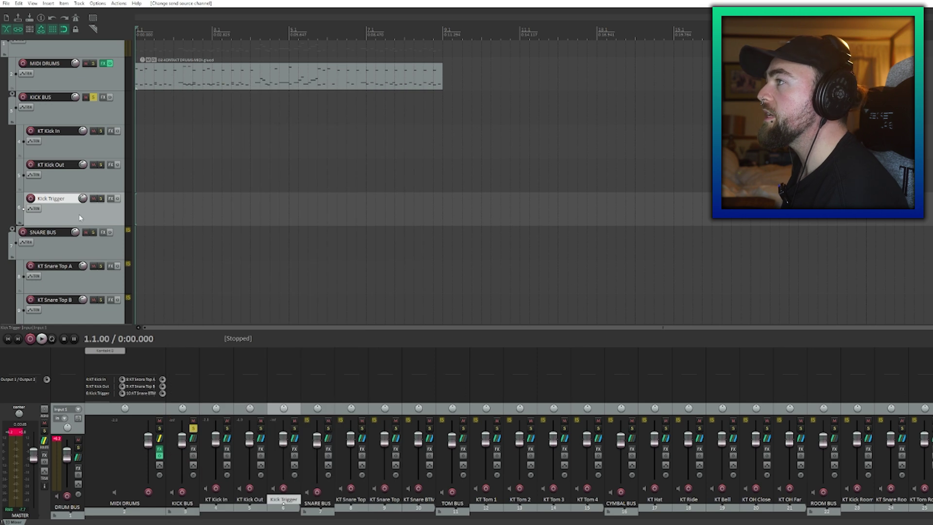
# - Add the VST3 plugin Trigger 2 (Steven Slate) to the Kick Trigger track
pyautogui.click(112, 199)
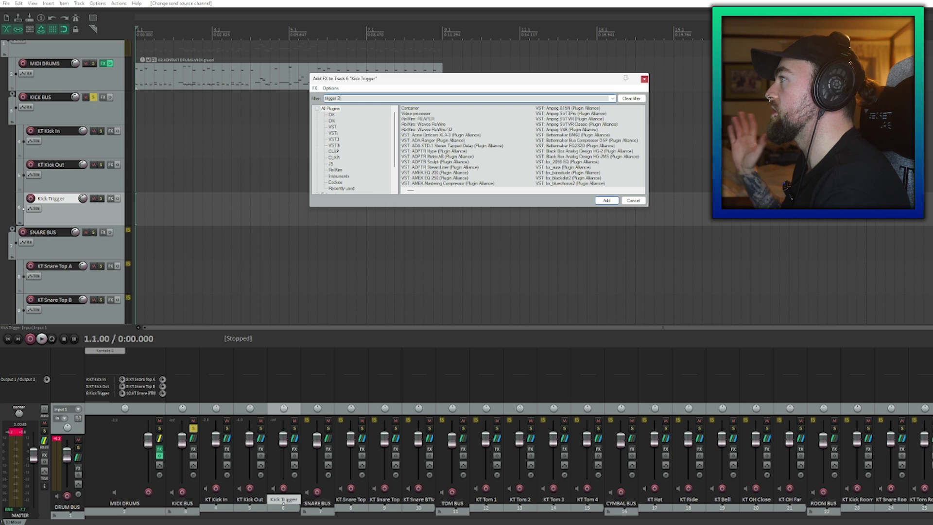
pyautogui.write('trigger 2')
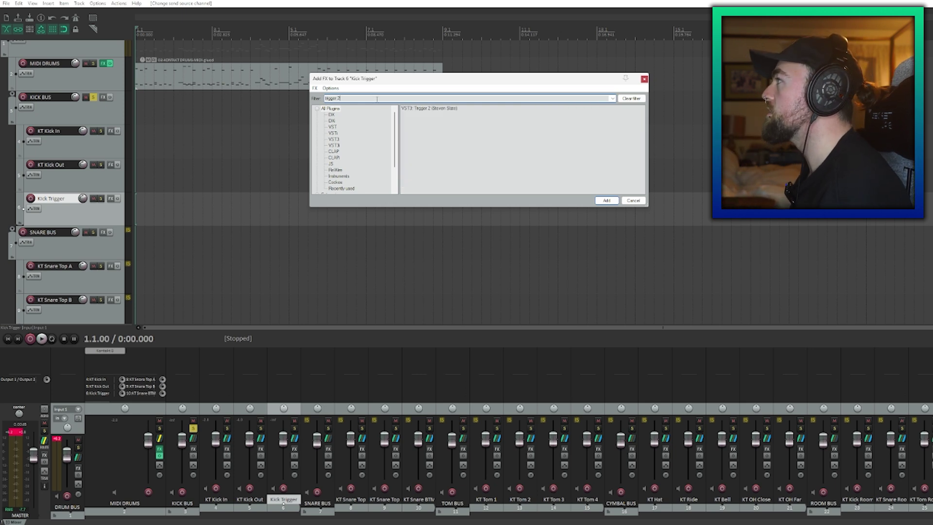
pyautogui.press('Return')
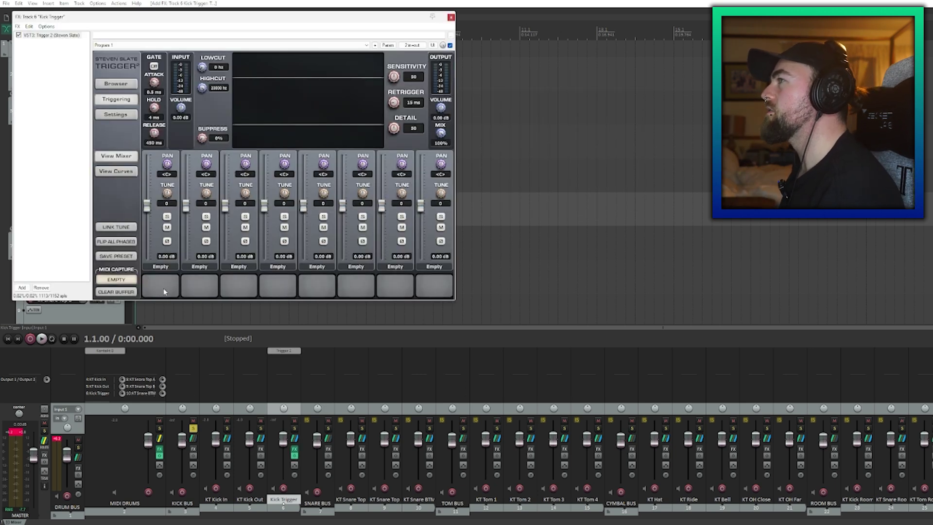
# - Load 04 Slammadingdong.wav from the George Lever kicks JUICED folder into Trigger 2's first sample slot, audition it and close the plugin window
pyautogui.click(117, 84)
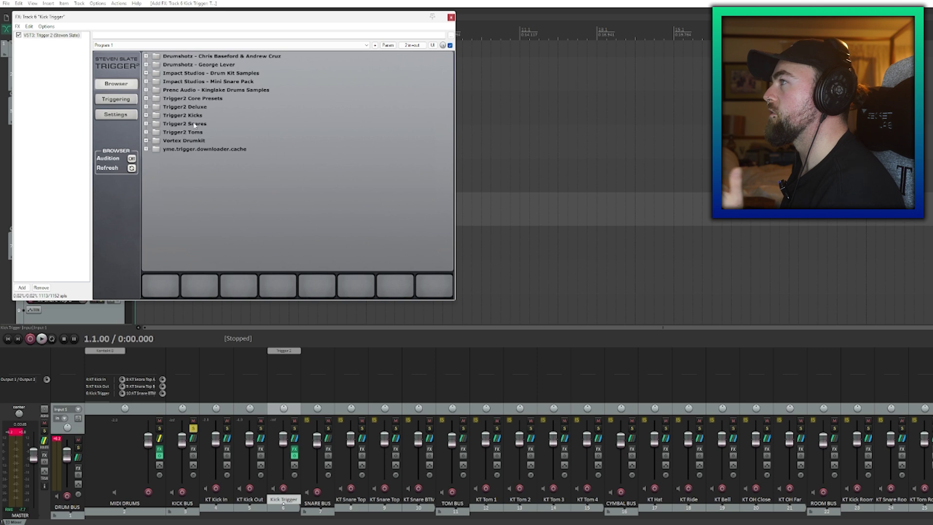
pyautogui.click(146, 64)
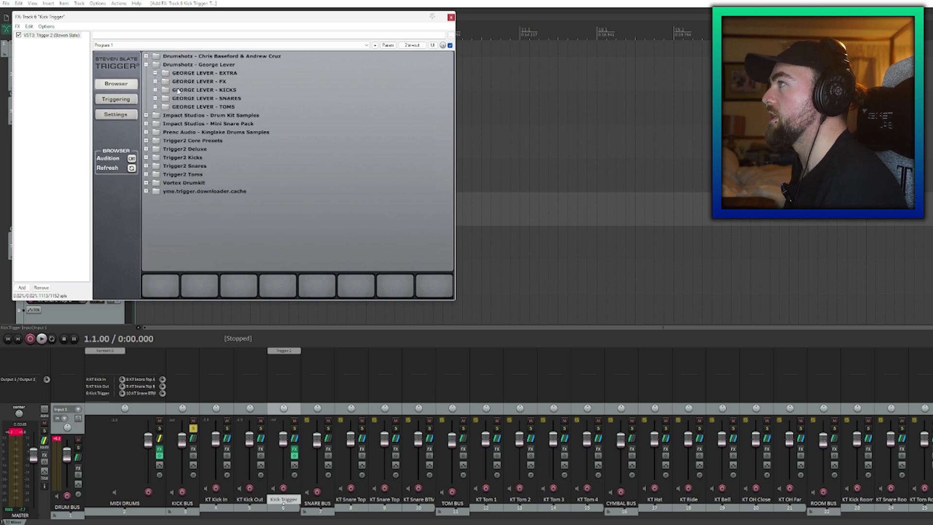
pyautogui.click(155, 90)
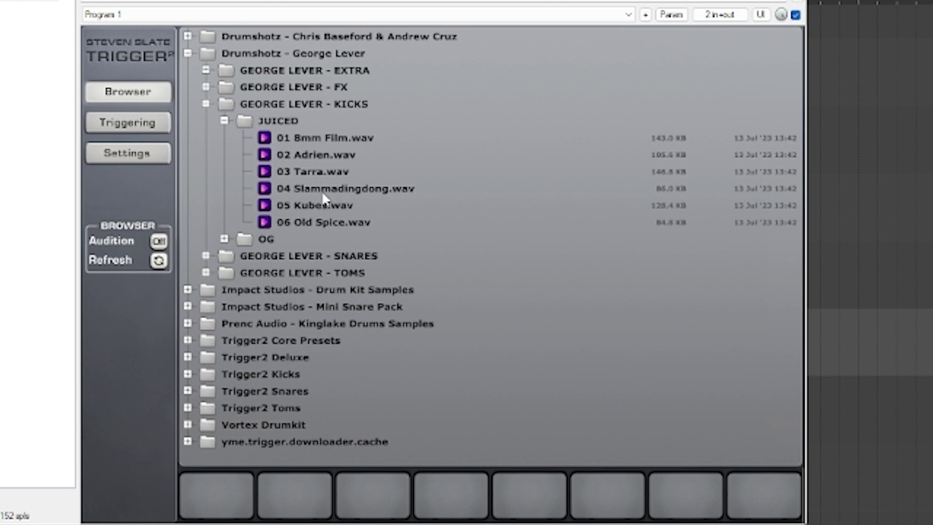
pyautogui.moveTo(322, 191); pyautogui.dragTo(226, 501)
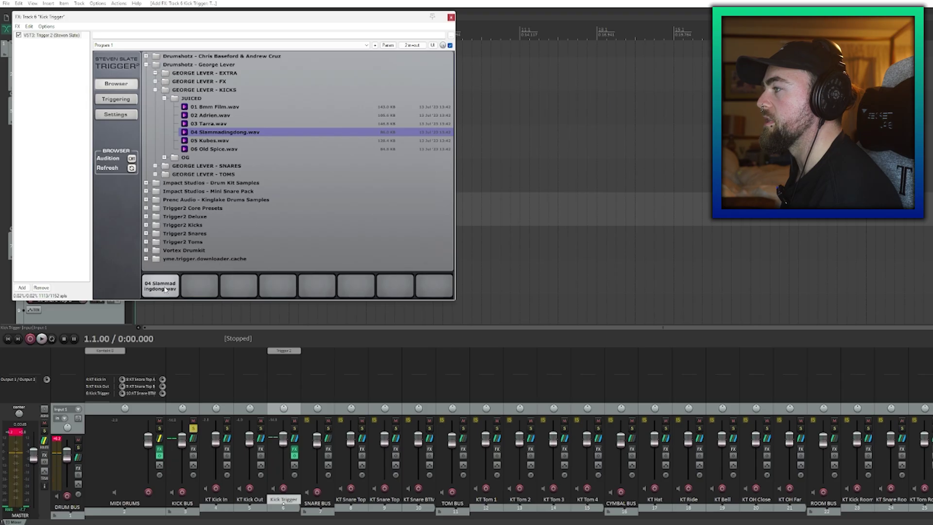
pyautogui.click(166, 289)
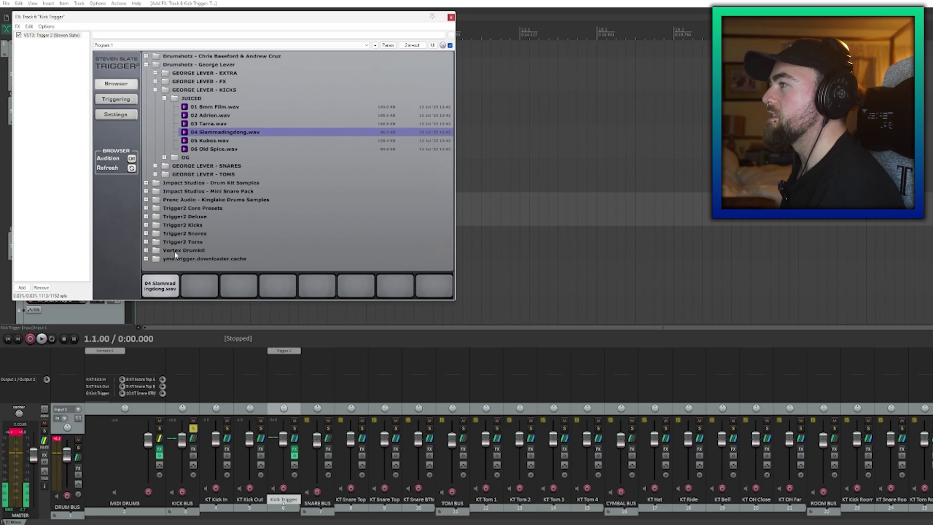
pyautogui.click(450, 18)
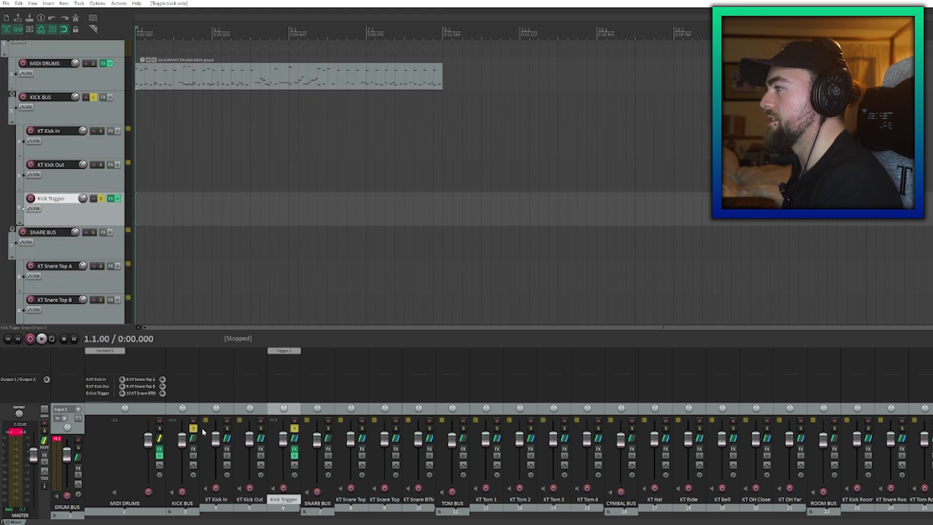
# - Solo Kick Trigger and play the drum MIDI, comparing the kick with Trigger 2 bypassed and active again
pyautogui.press('space')
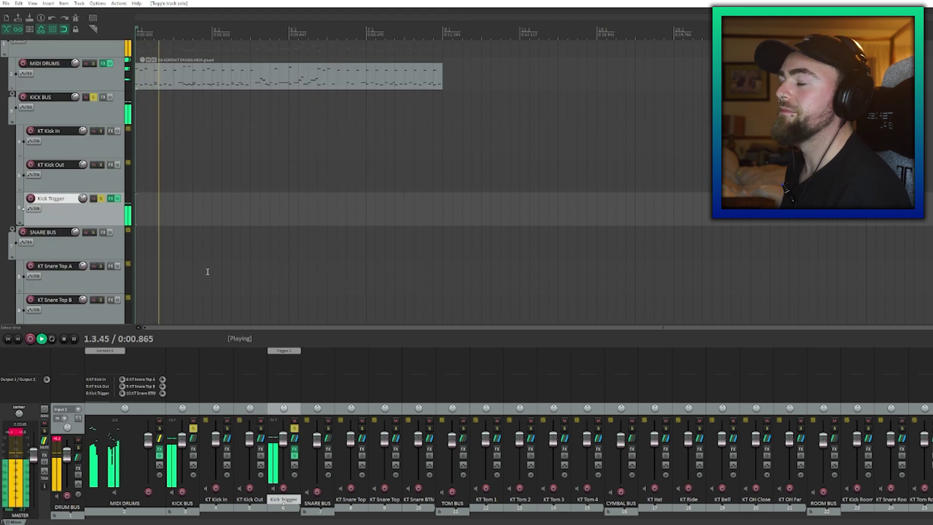
pyautogui.keyDown('shift'); pyautogui.click(282, 351); pyautogui.keyUp('shift')
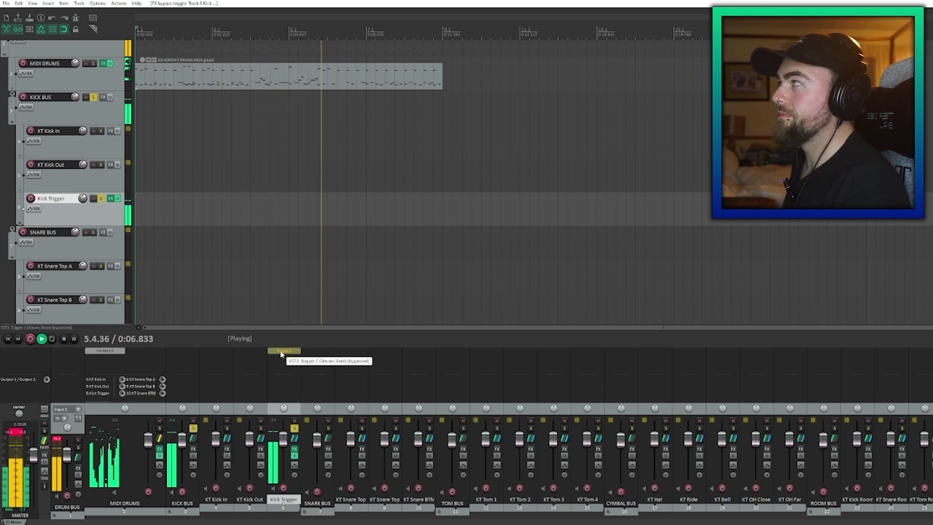
pyautogui.keyDown('shift'); pyautogui.click(282, 352); pyautogui.keyUp('shift')
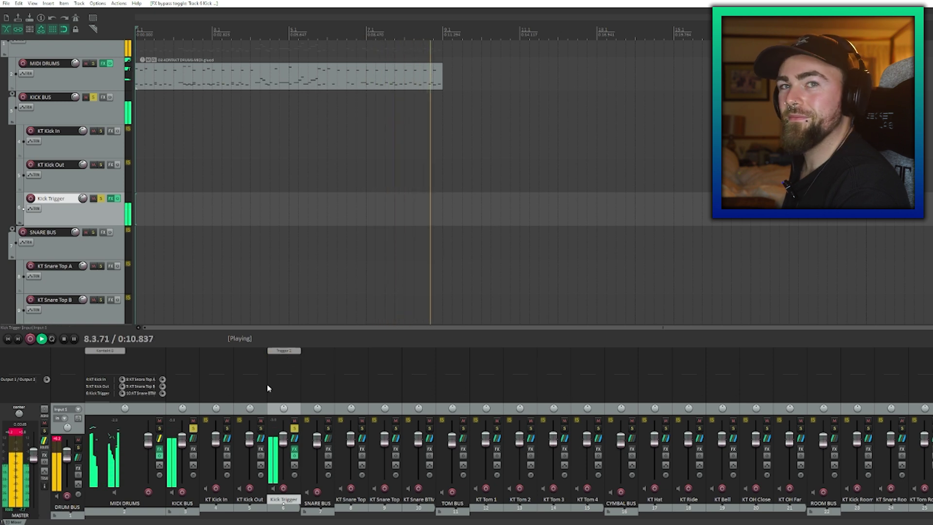